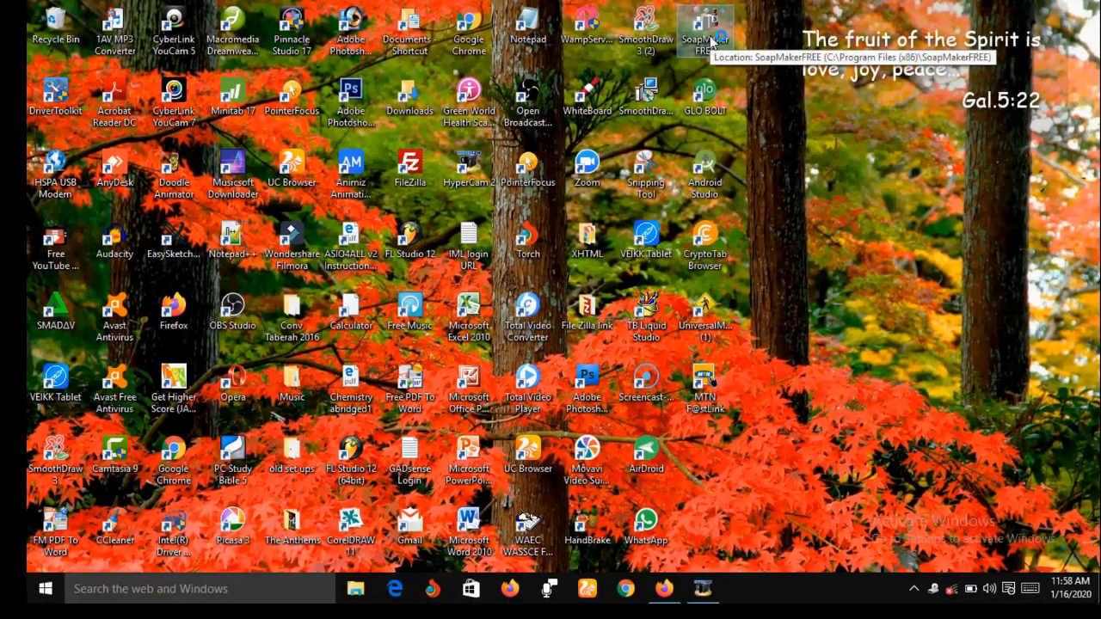
Step: Launch SoapMaker FREE and start a new Solid Soap (NaOH) recipe from the recipe management center
double_click(710, 41)
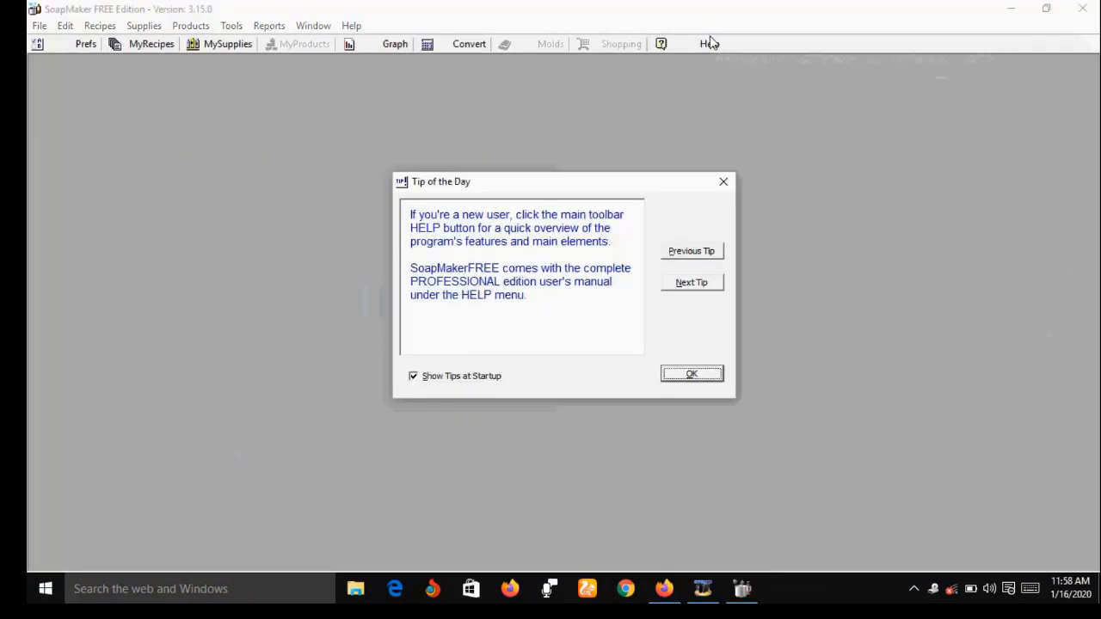
left_click(725, 184)
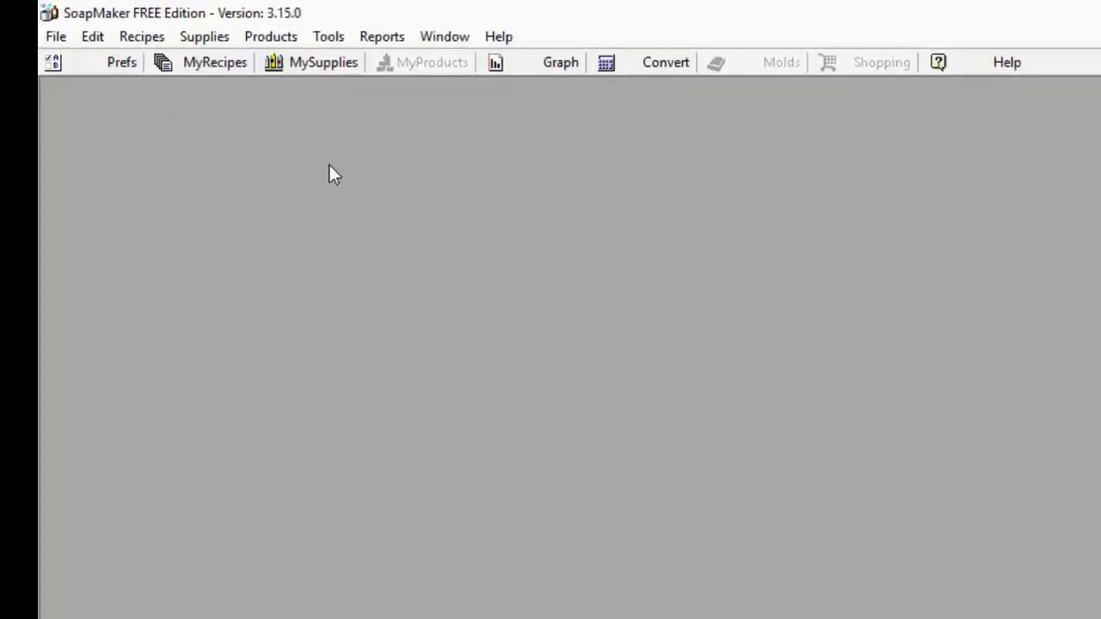
left_click(205, 60)
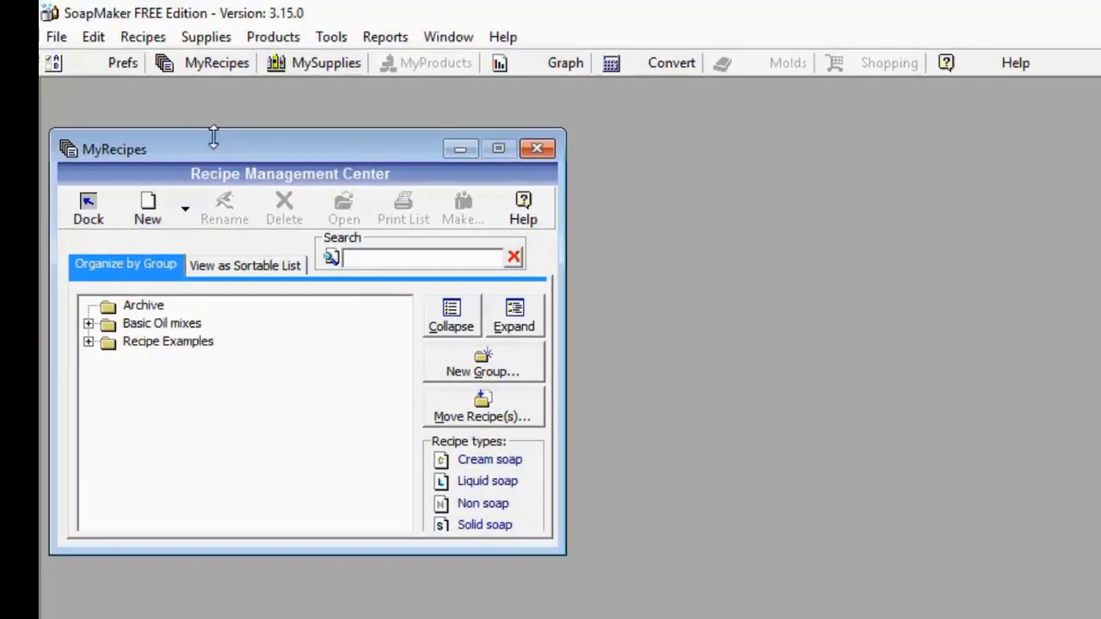
left_click(185, 211)
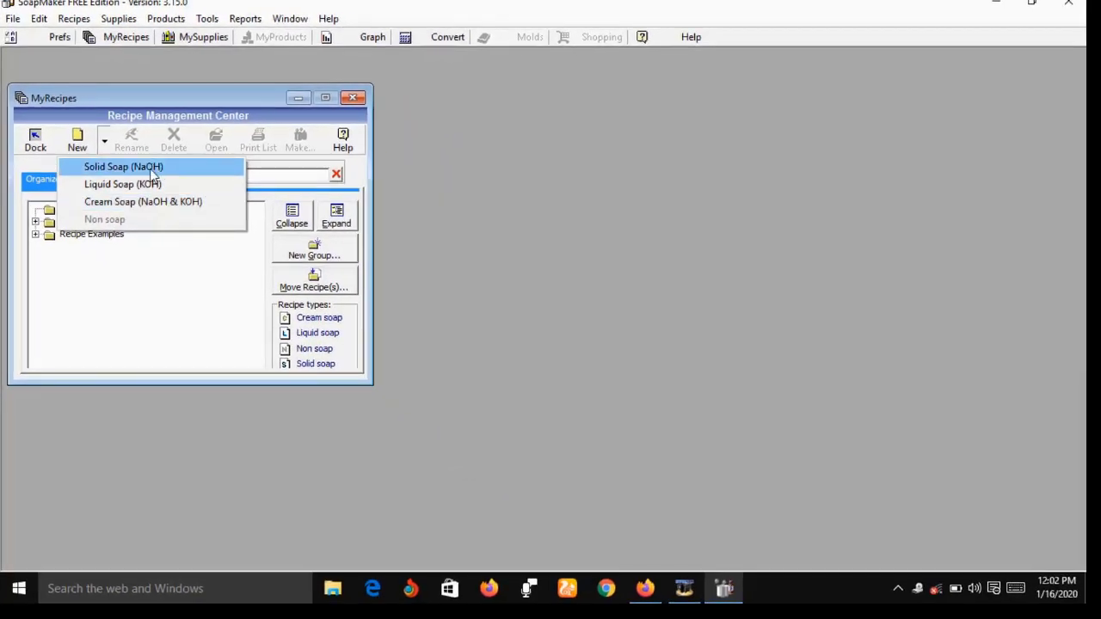
left_click(150, 172)
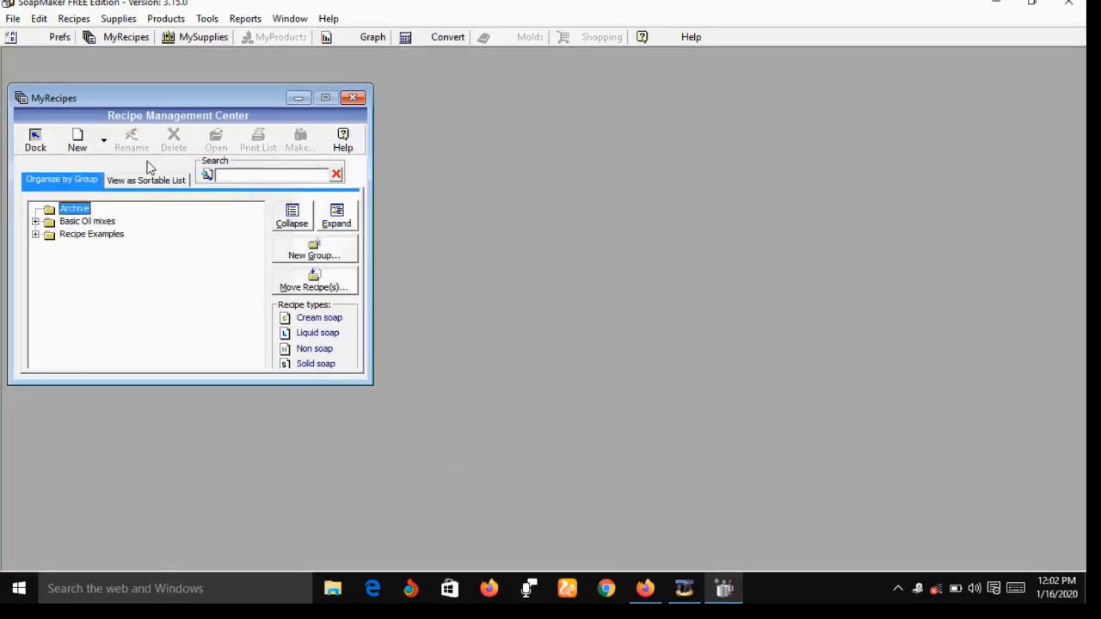
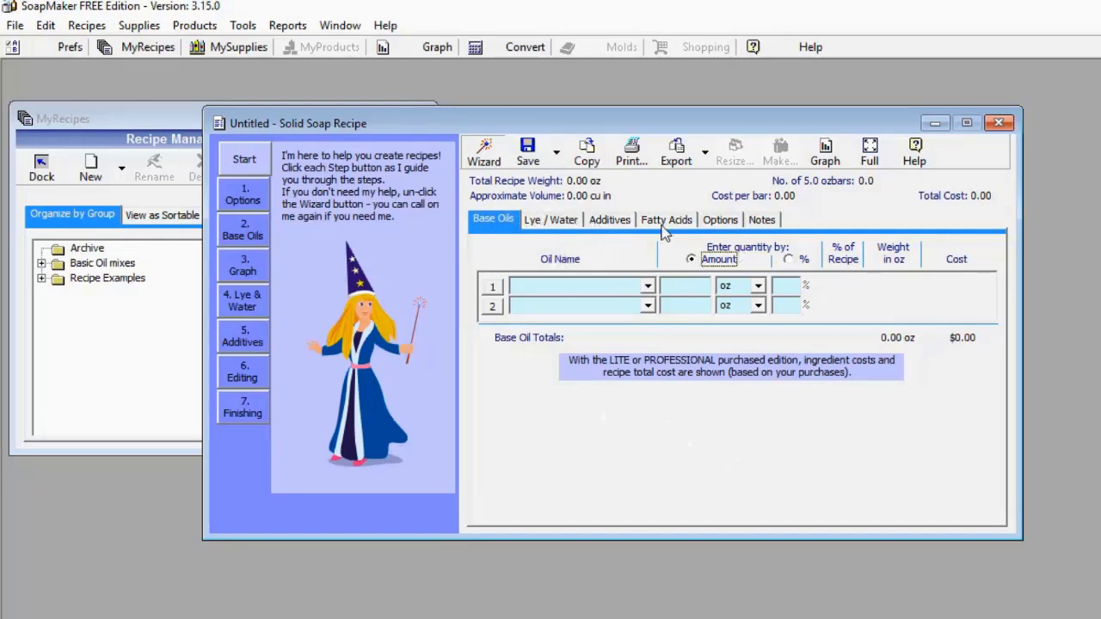
Step: Set the recipe's water and recipe volume units to ml and its calculated weight units to gr
left_click(720, 221)
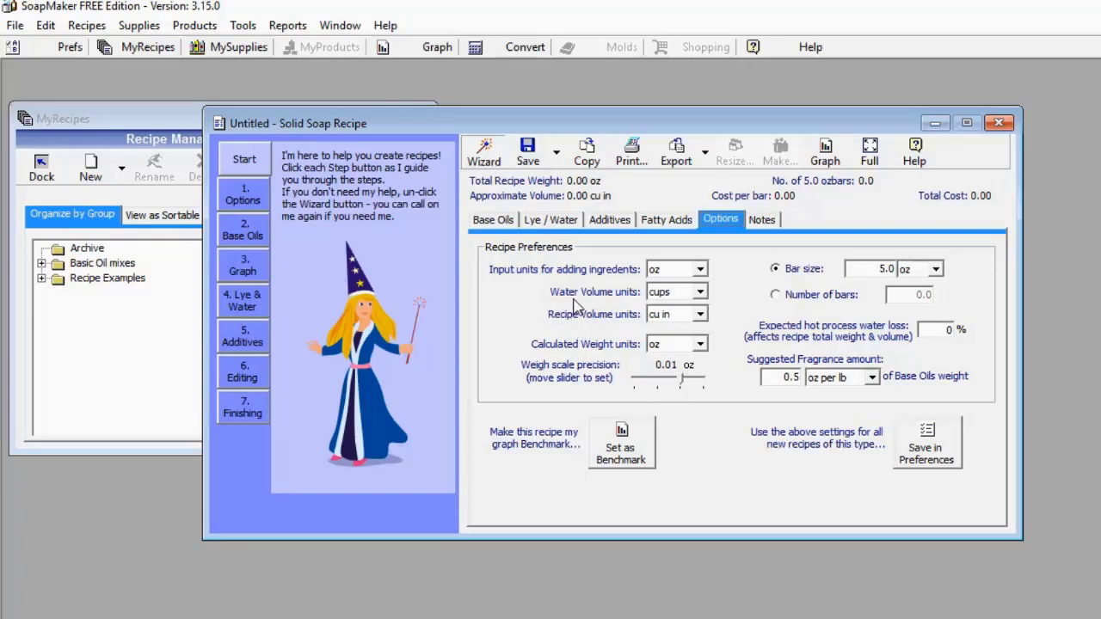
left_click(700, 293)
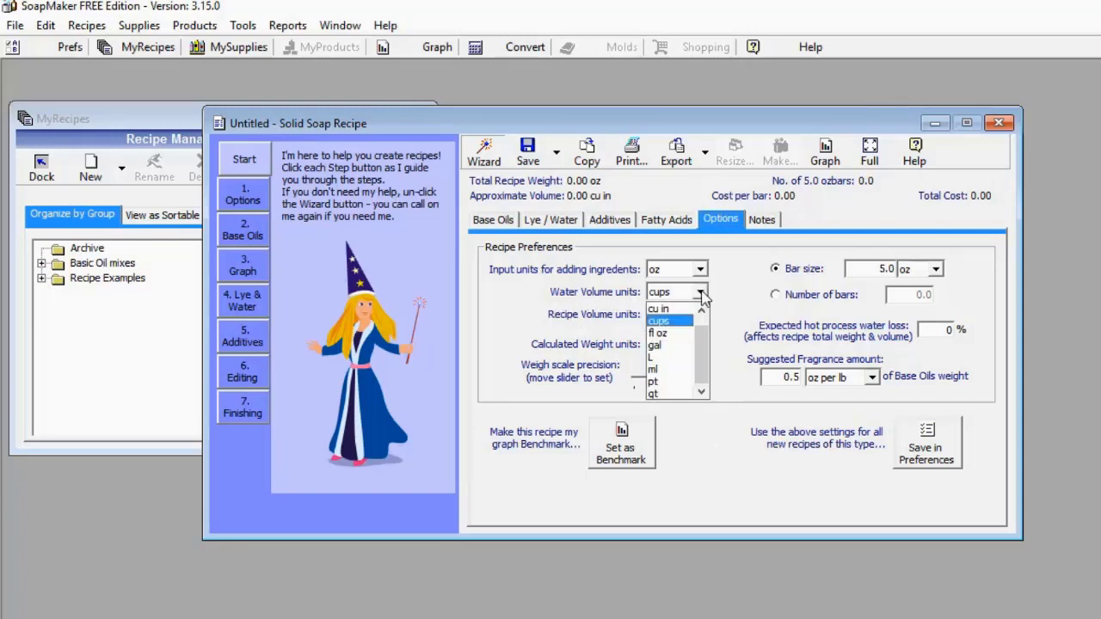
left_click(674, 370)
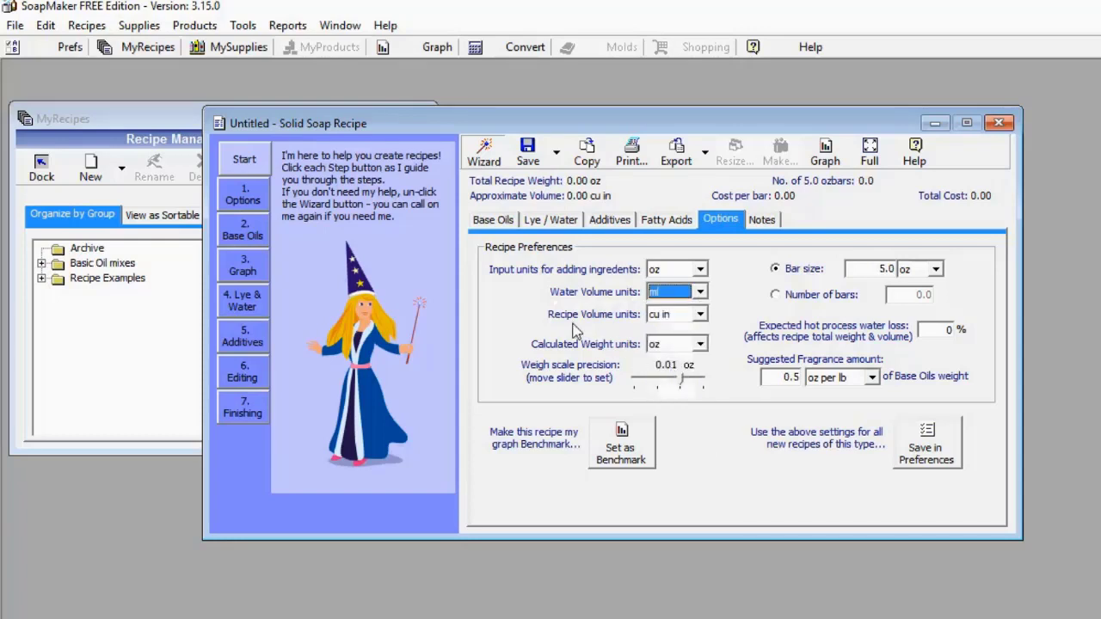
left_click(701, 315)
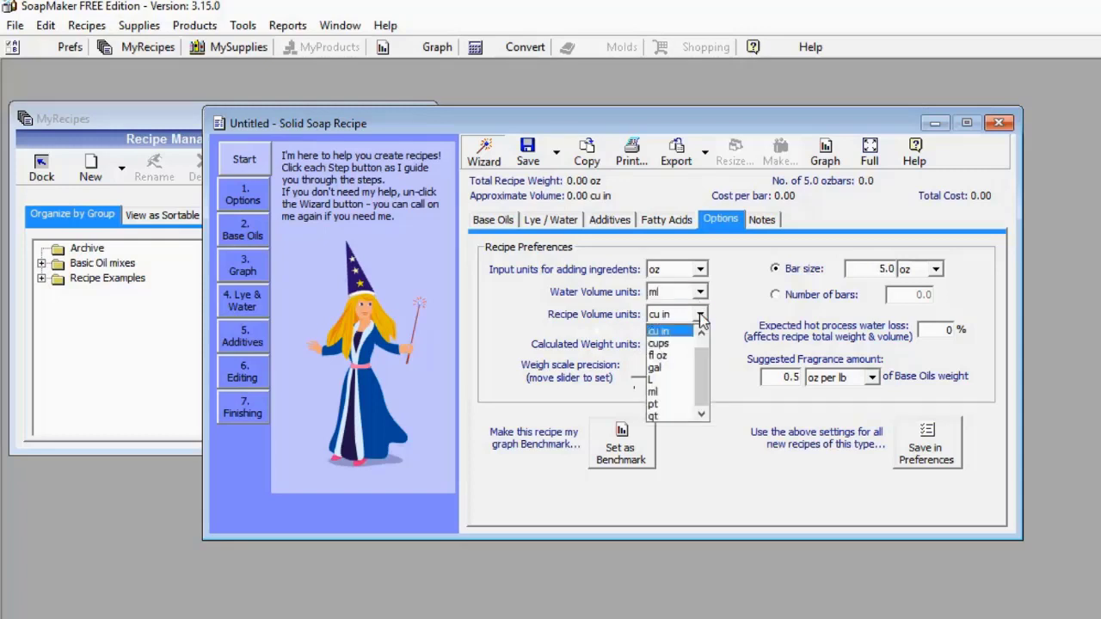
left_click(678, 394)
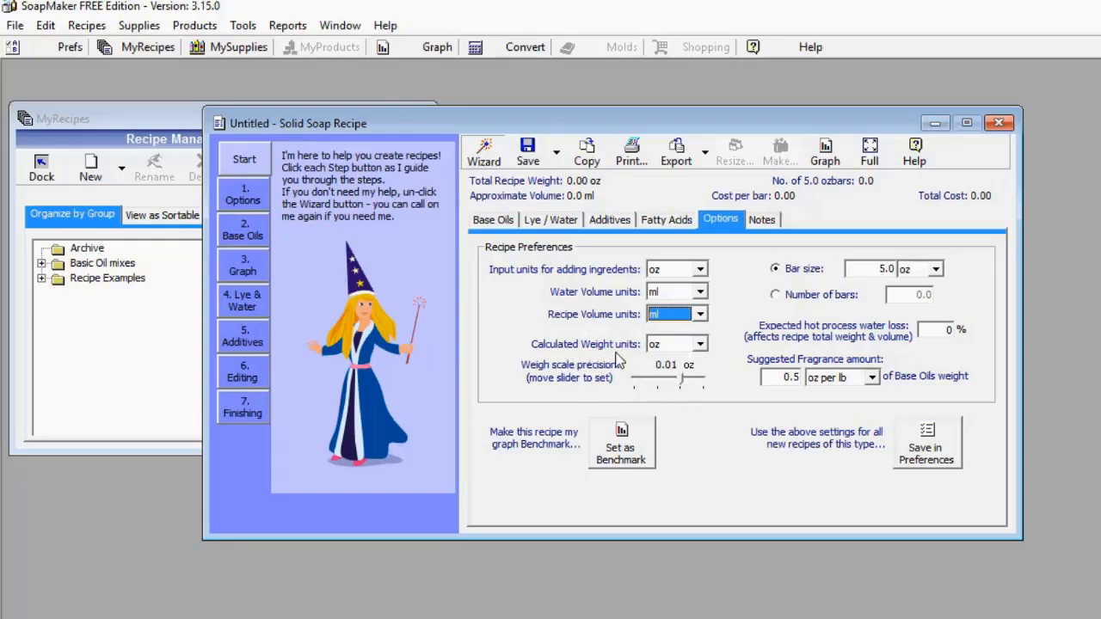
left_click(699, 344)
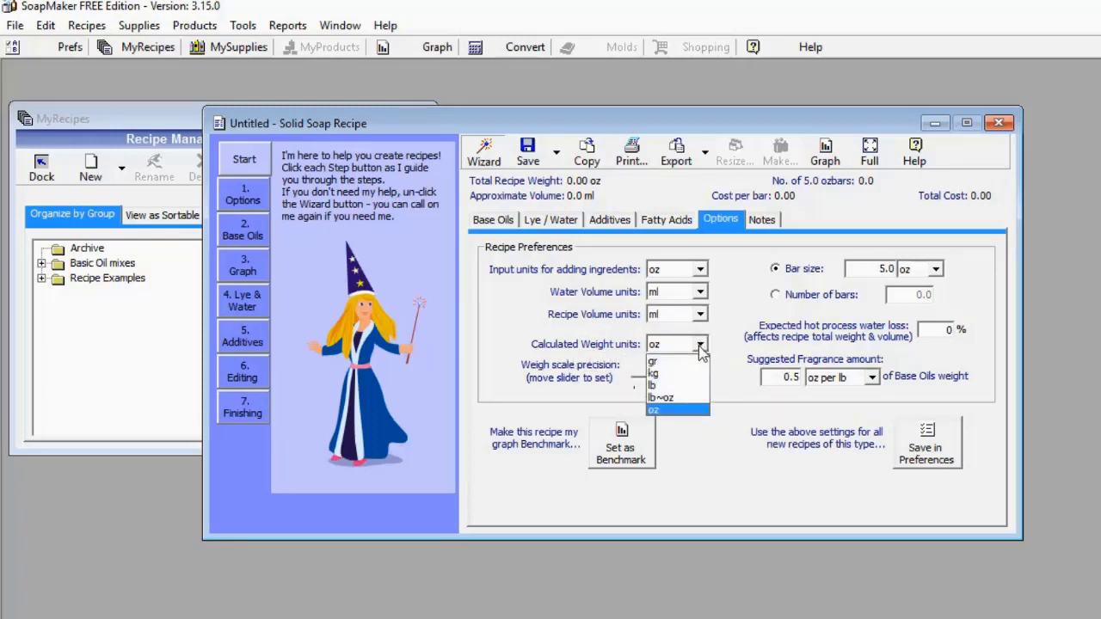
left_click(686, 363)
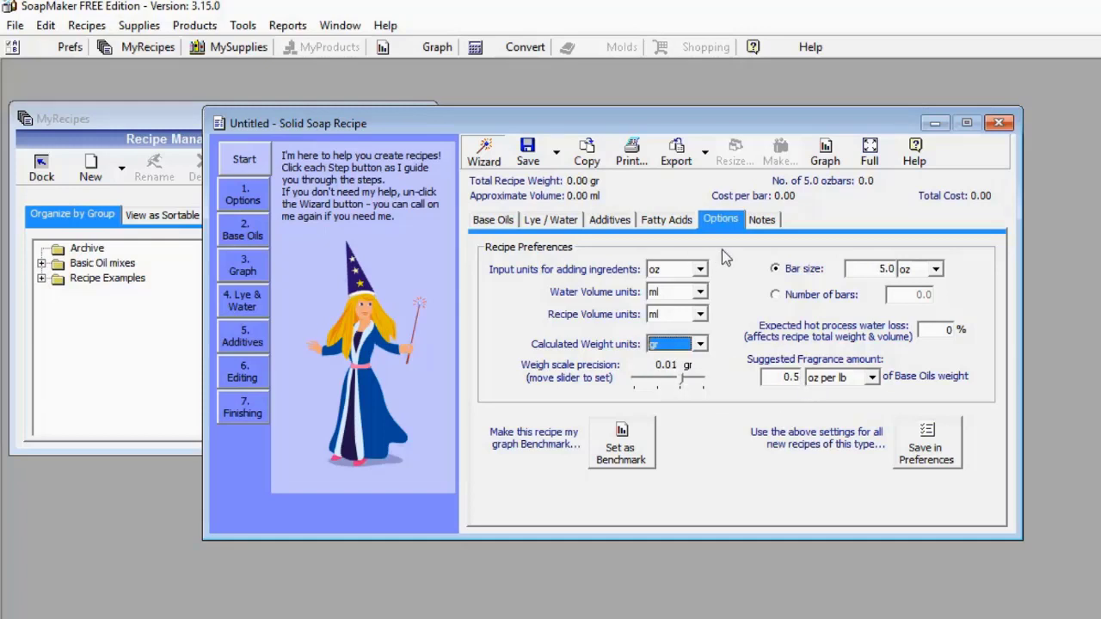
Step: Add Palm Kernel as the first base oil and Olive as the second
left_click(488, 220)
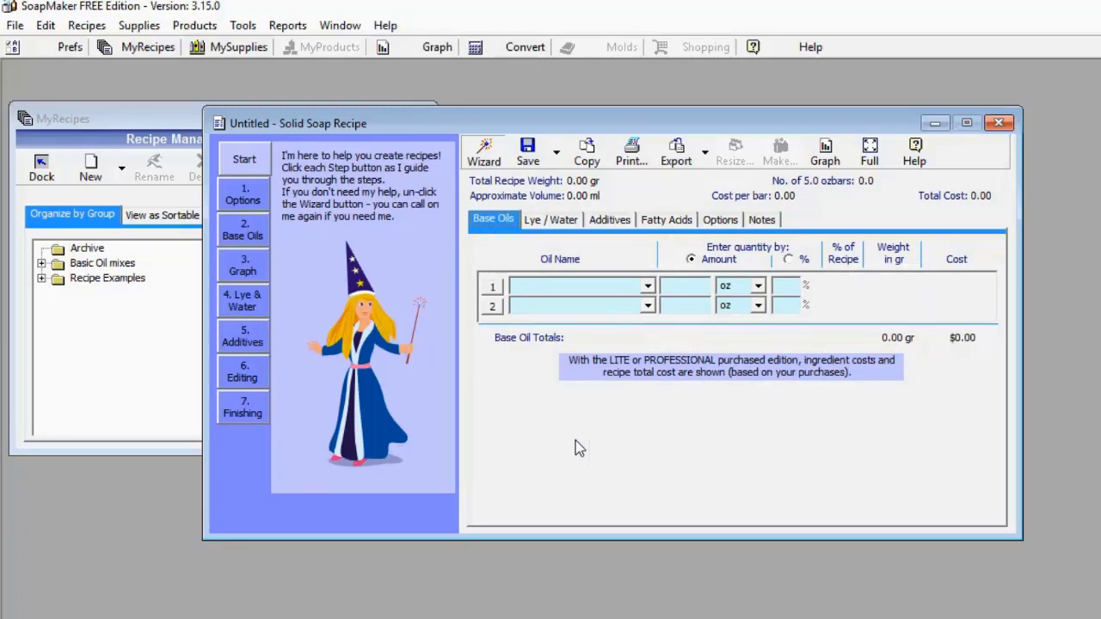
left_click(648, 286)
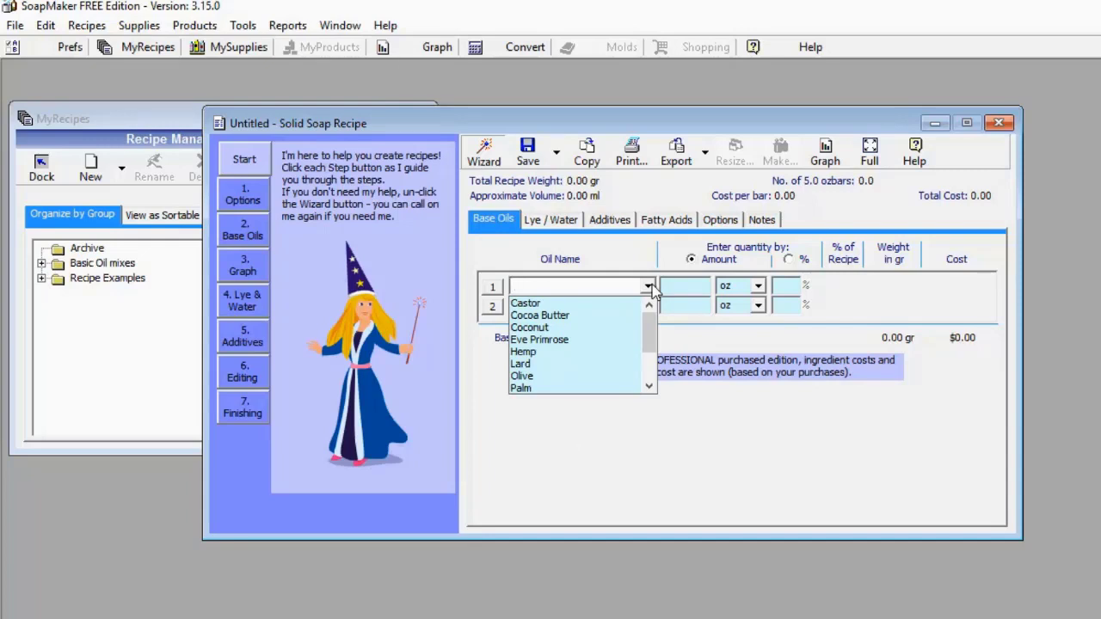
mouse_move(651, 319)
left_mouse_down()
mouse_move(654, 351)
mouse_move(653, 322)
mouse_move(651, 341)
left_mouse_up()
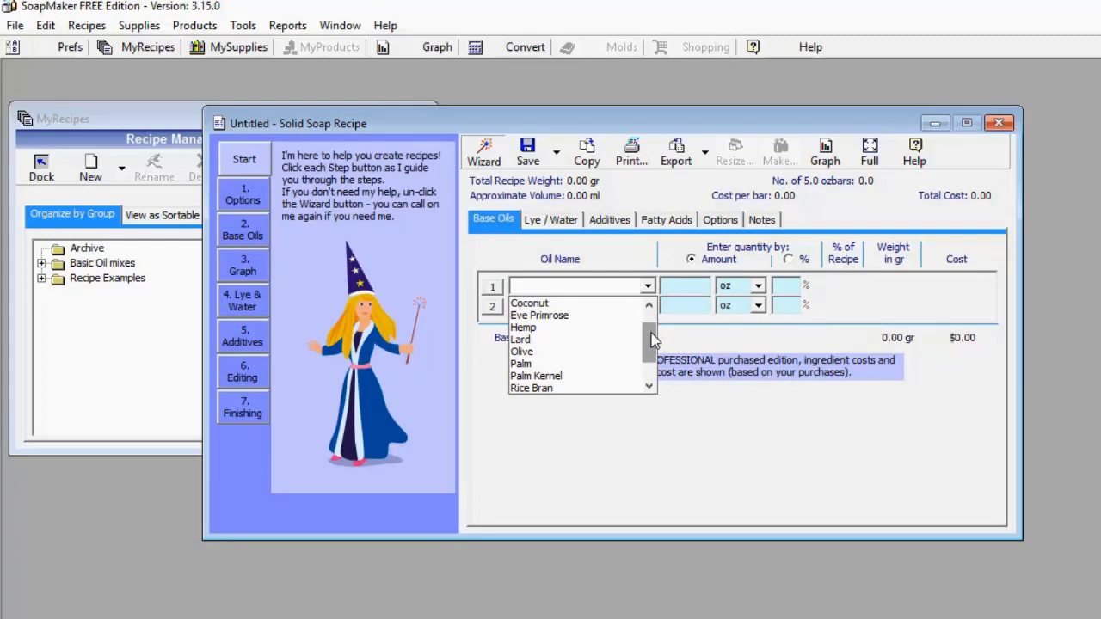
left_click(585, 375)
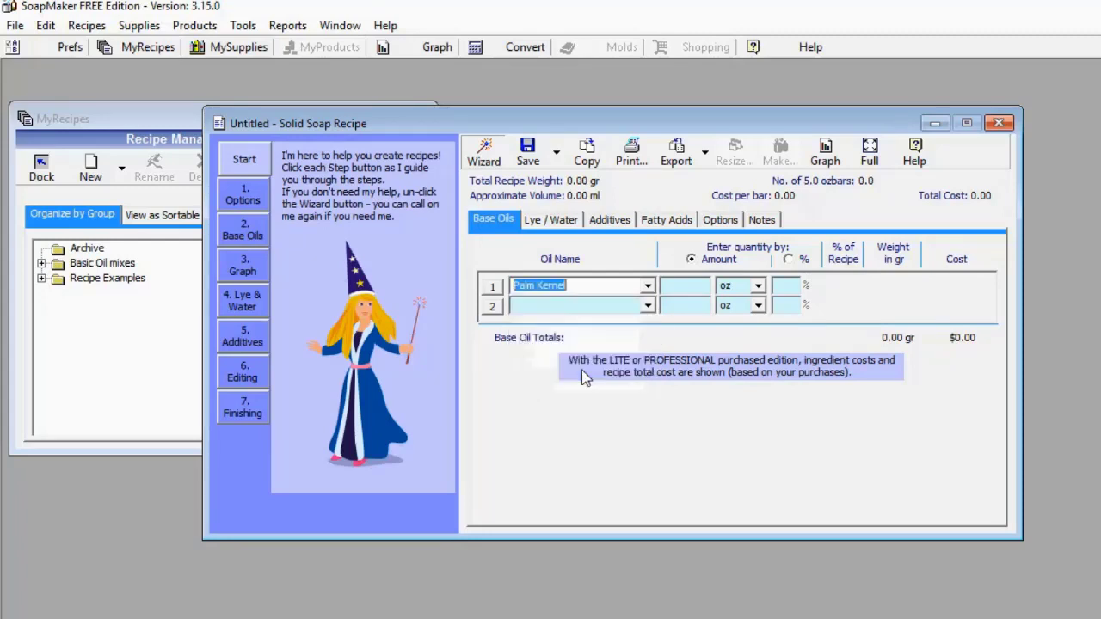
left_click(648, 306)
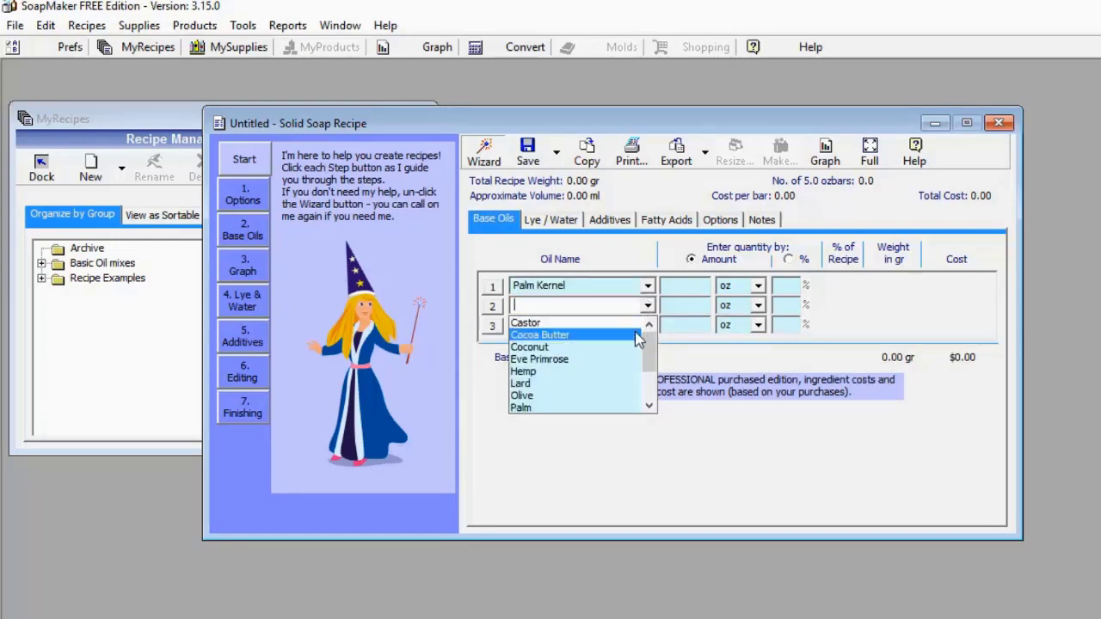
left_click(597, 397)
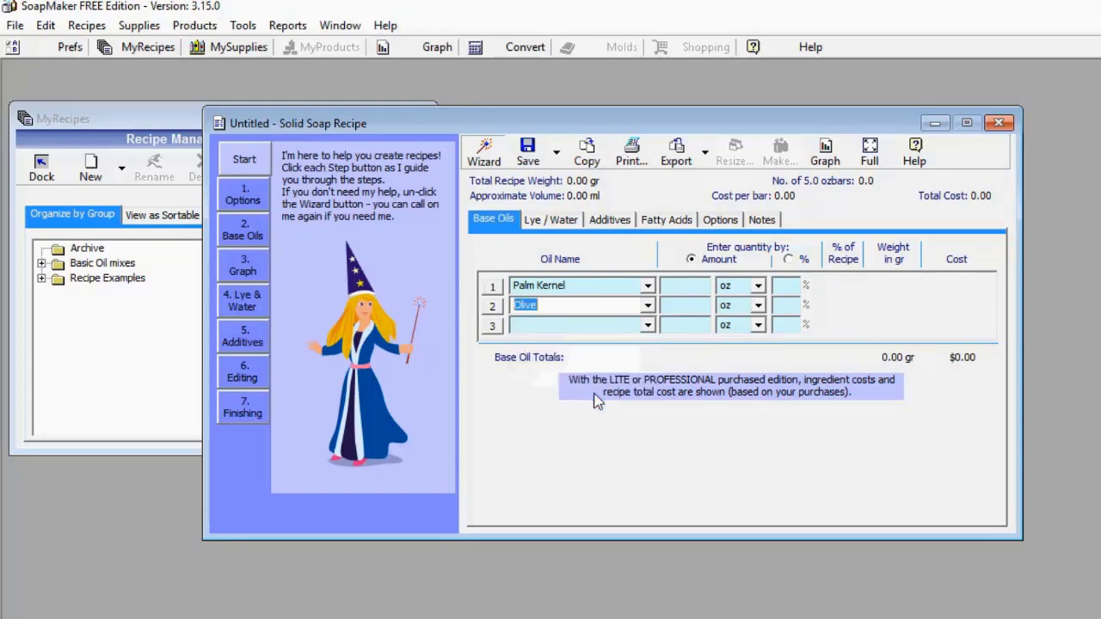
Step: Set the quantity units of the Palm Kernel and Olive oils to ml
left_click(680, 287)
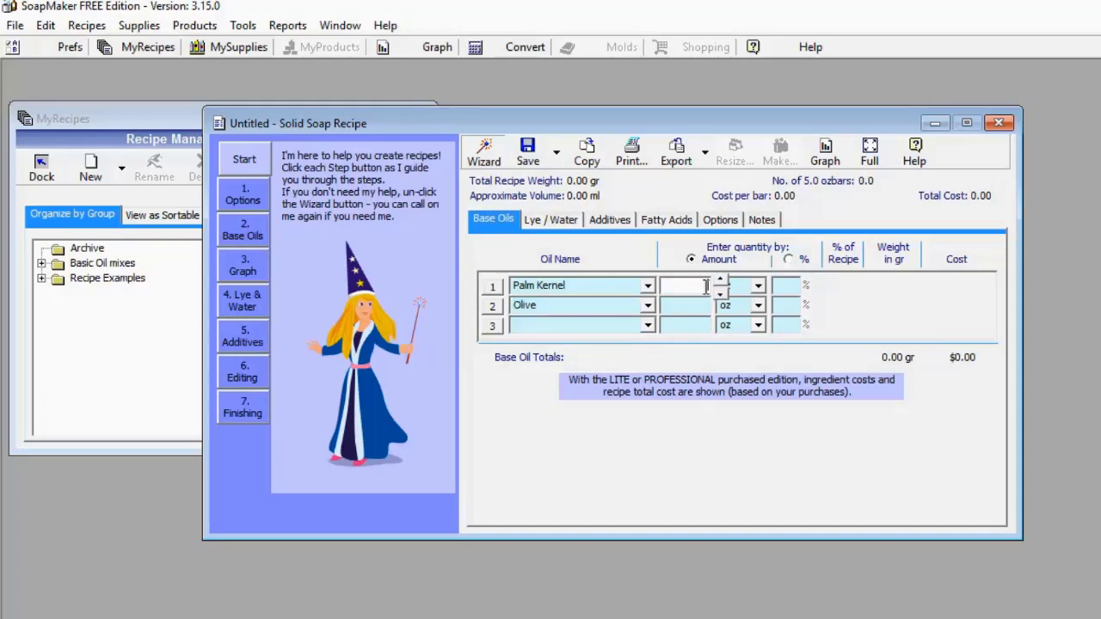
left_click(757, 286)
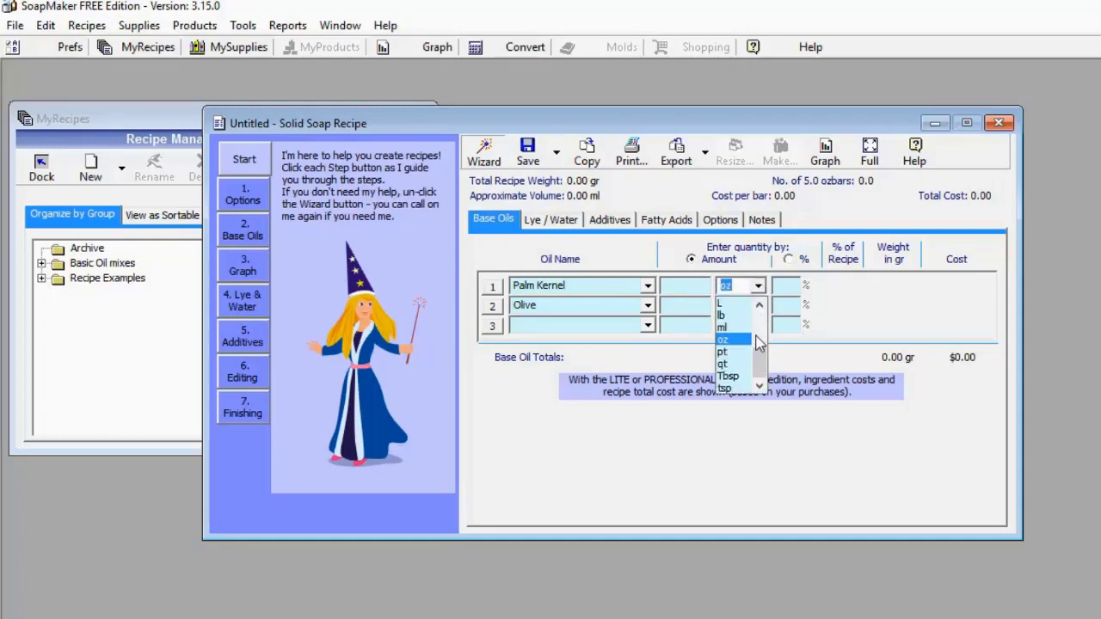
left_click(744, 327)
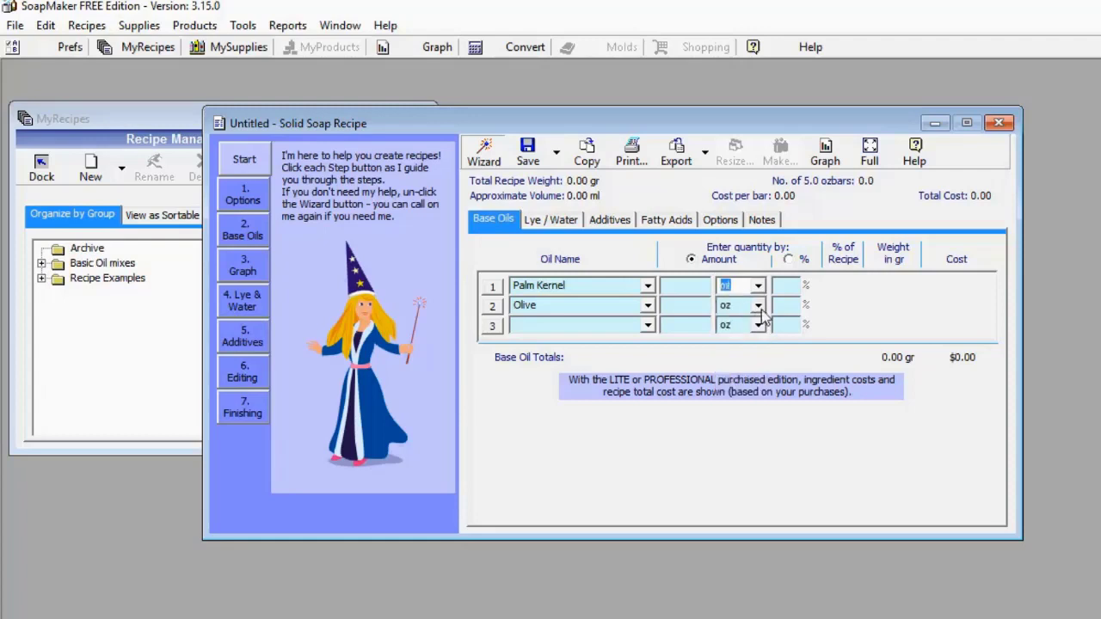
left_click(756, 305)
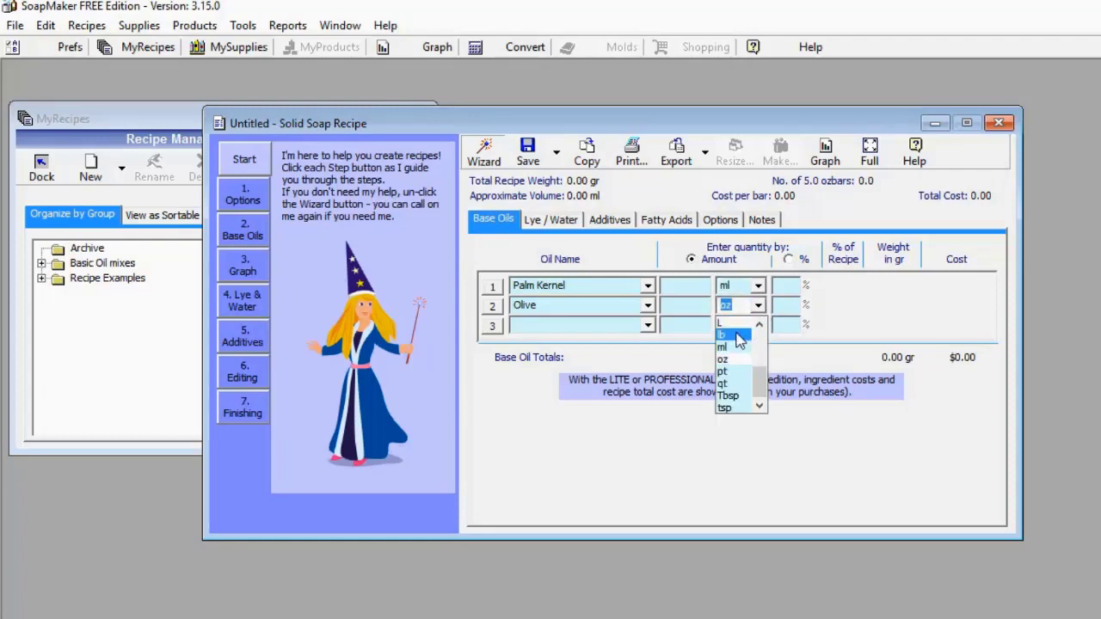
left_click(731, 347)
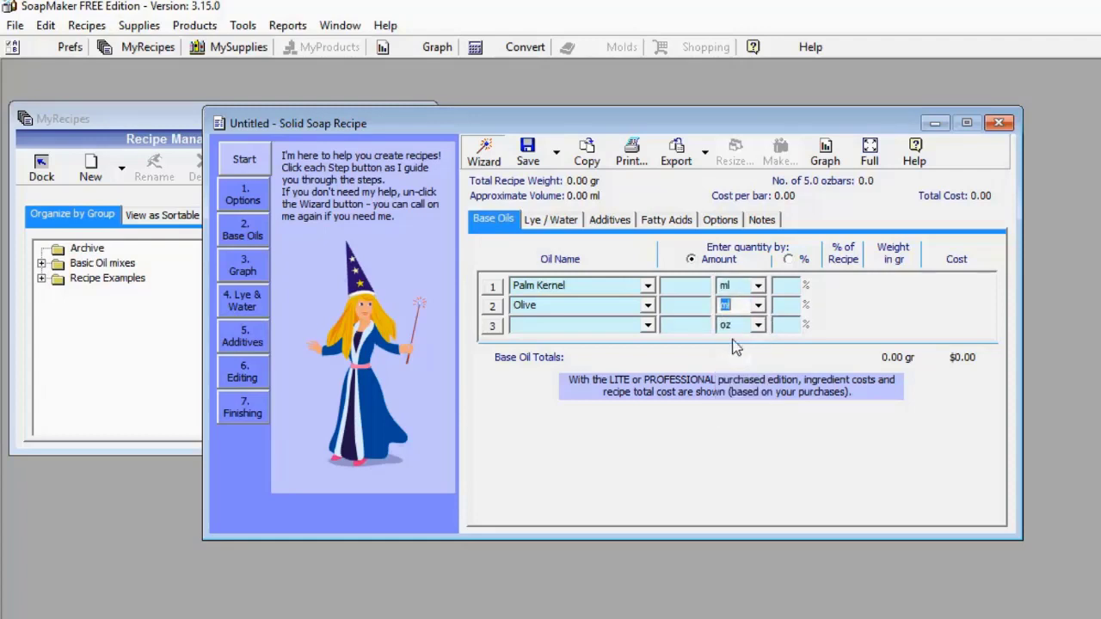
Step: Enter an amount of 800 for Palm Kernel and 200 for Olive
left_click(678, 286)
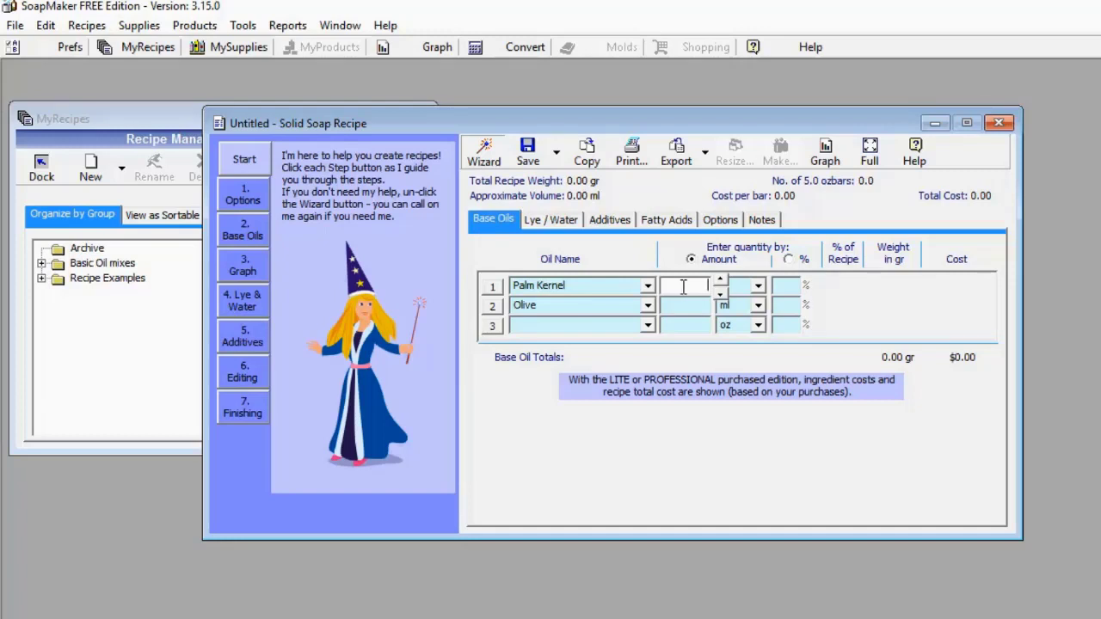
type("800")
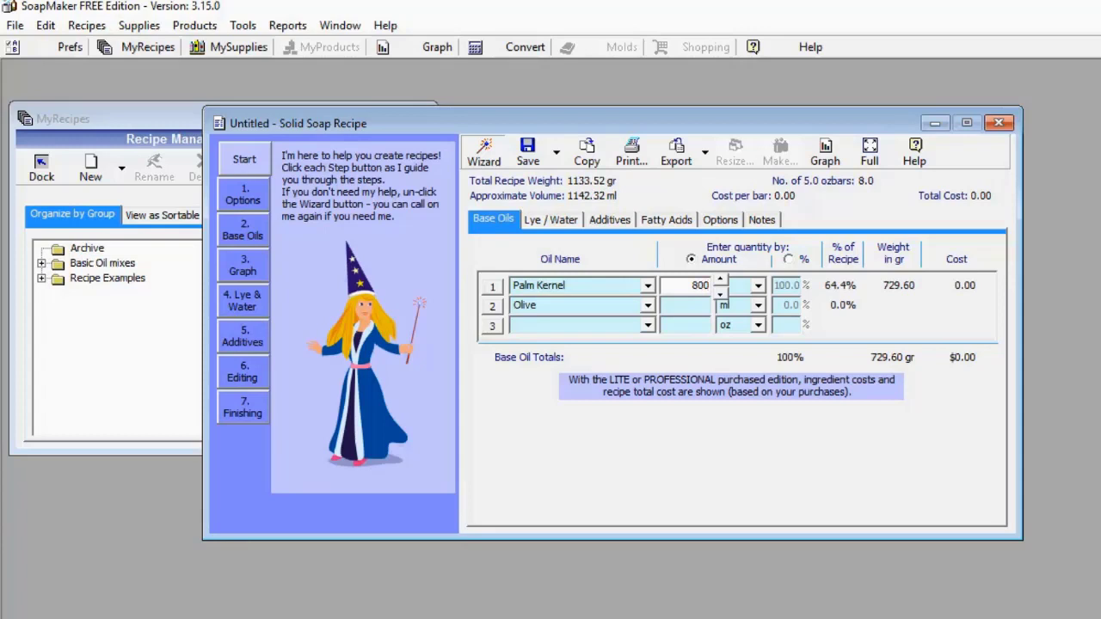
left_click(696, 305)
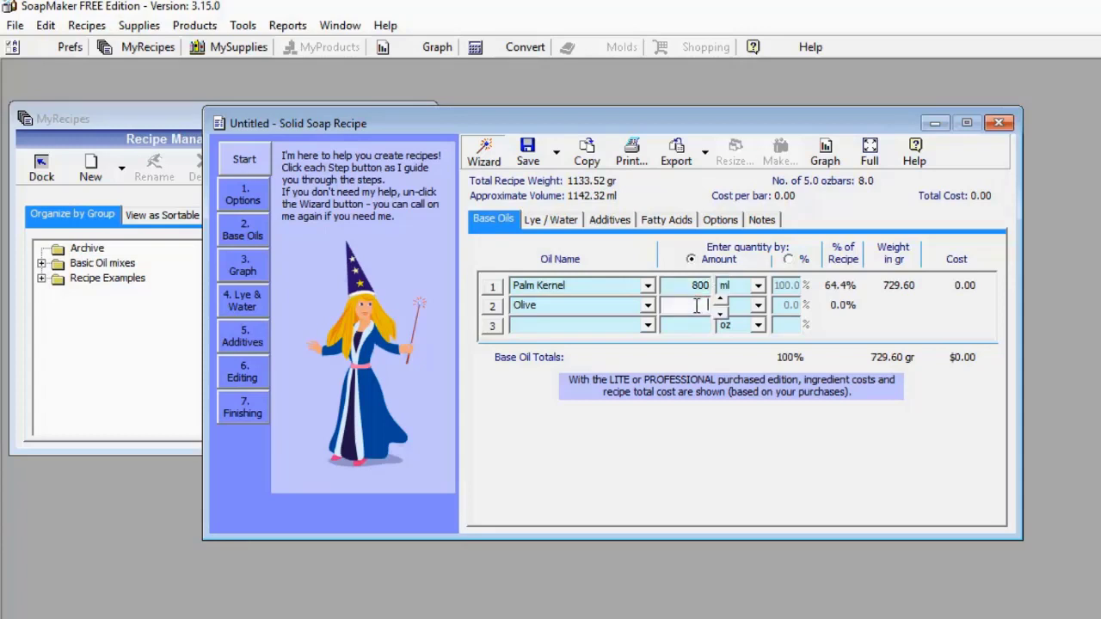
type("200")
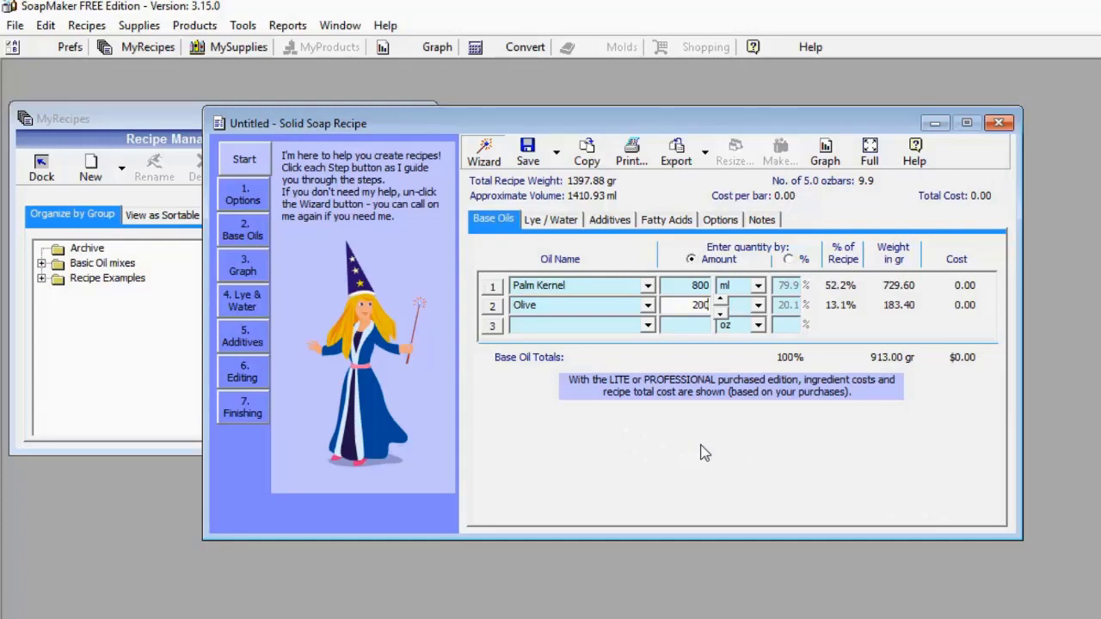
Step: Switch the recipe's water adjustment method to Water/Lye Ratio and set the ratio to 300
left_click(545, 225)
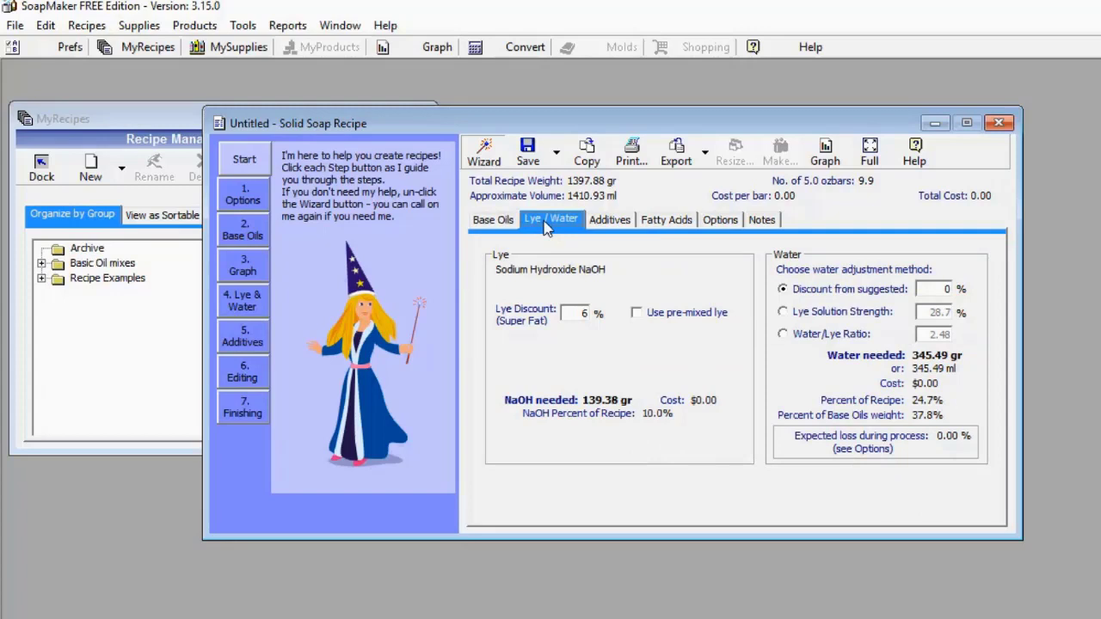
left_click(783, 335)
left_click(931, 336)
type("300")
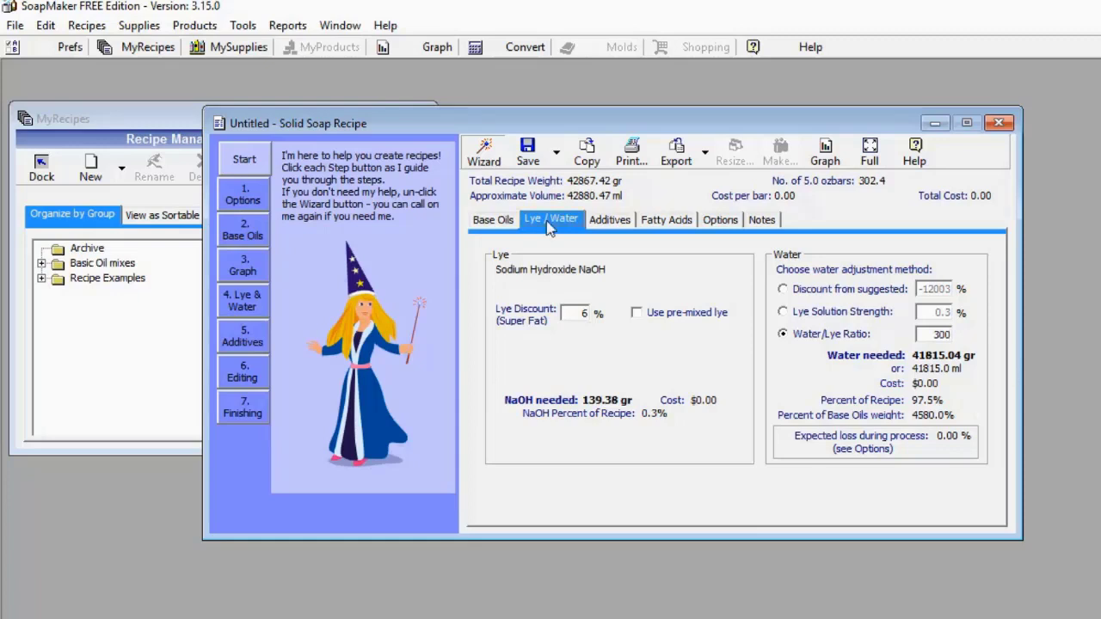
Step: Review the available additive categories, the base oil blend's fatty acid composition and qualities, and the recipe preferences
left_click(609, 221)
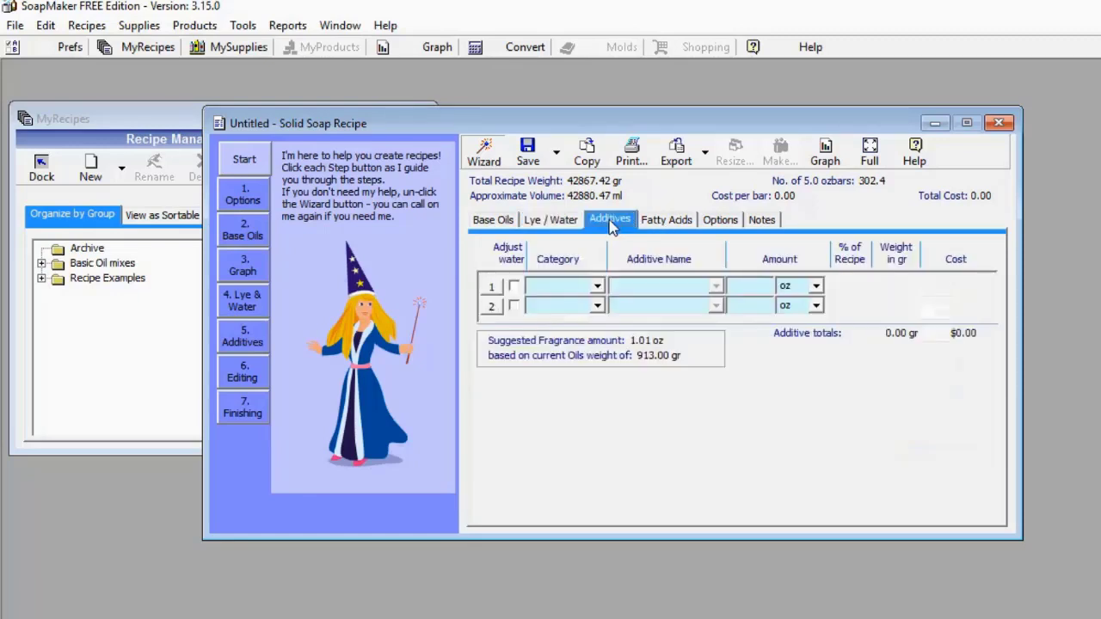
left_click(597, 287)
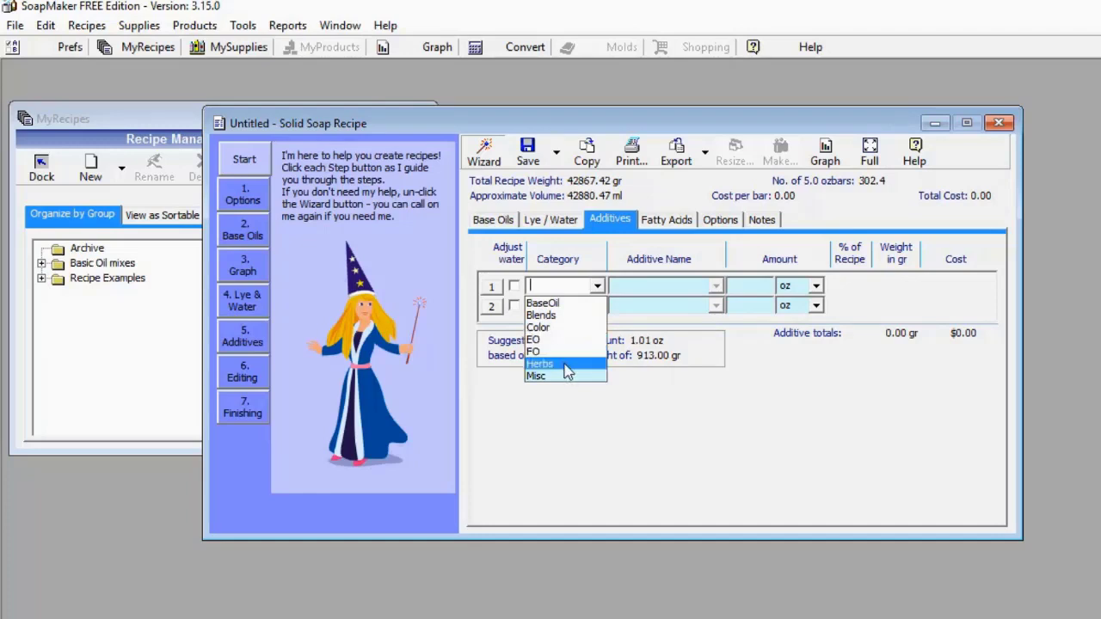
left_click(622, 393)
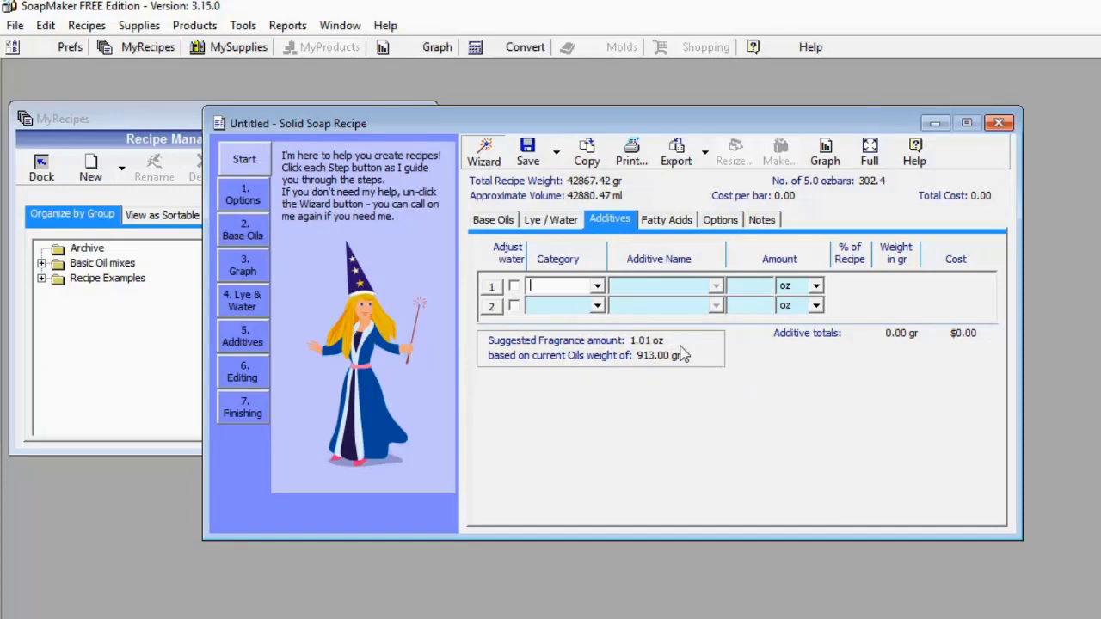
left_click(670, 221)
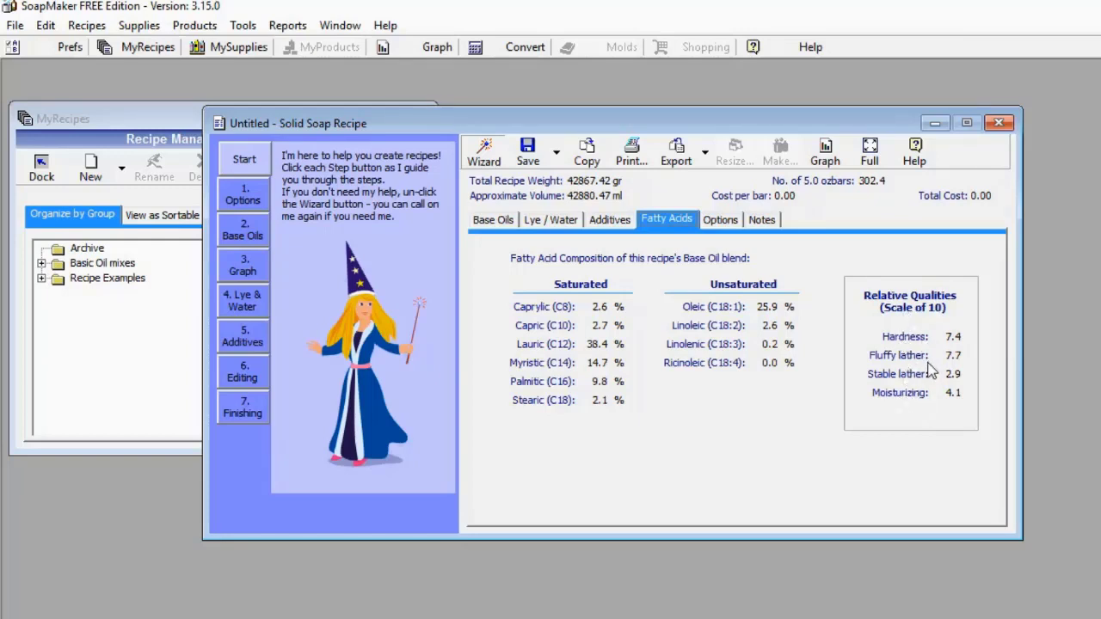
left_click(722, 222)
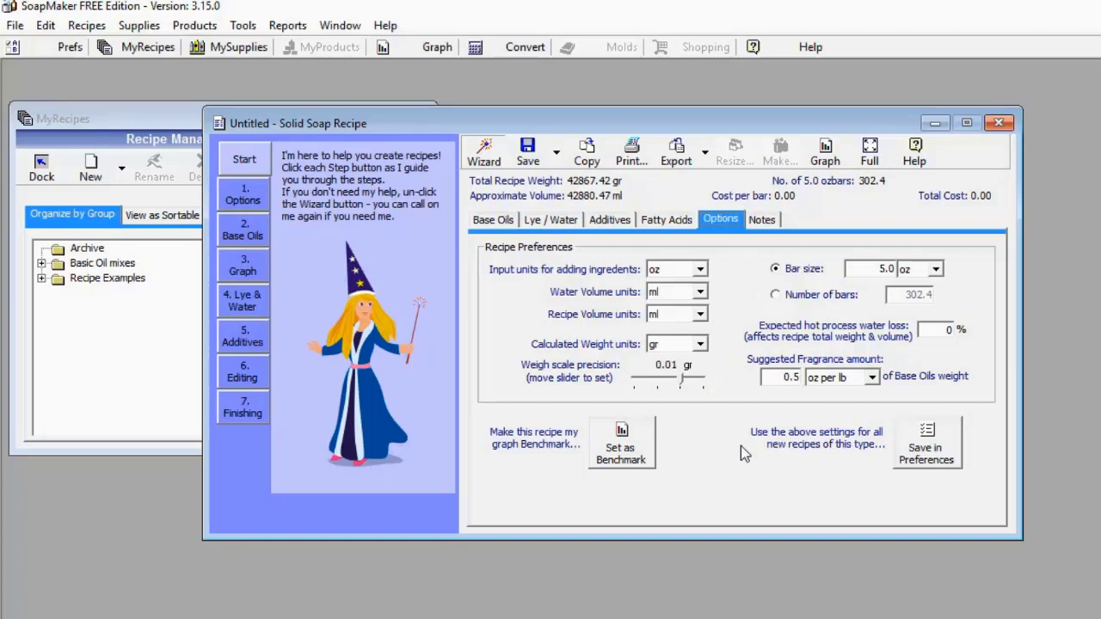
Step: View the recipe's notes, then graph its predicted qualities and compare hardness, fluffy lather, stable lather and moisturizing with the benchmark
left_click(762, 220)
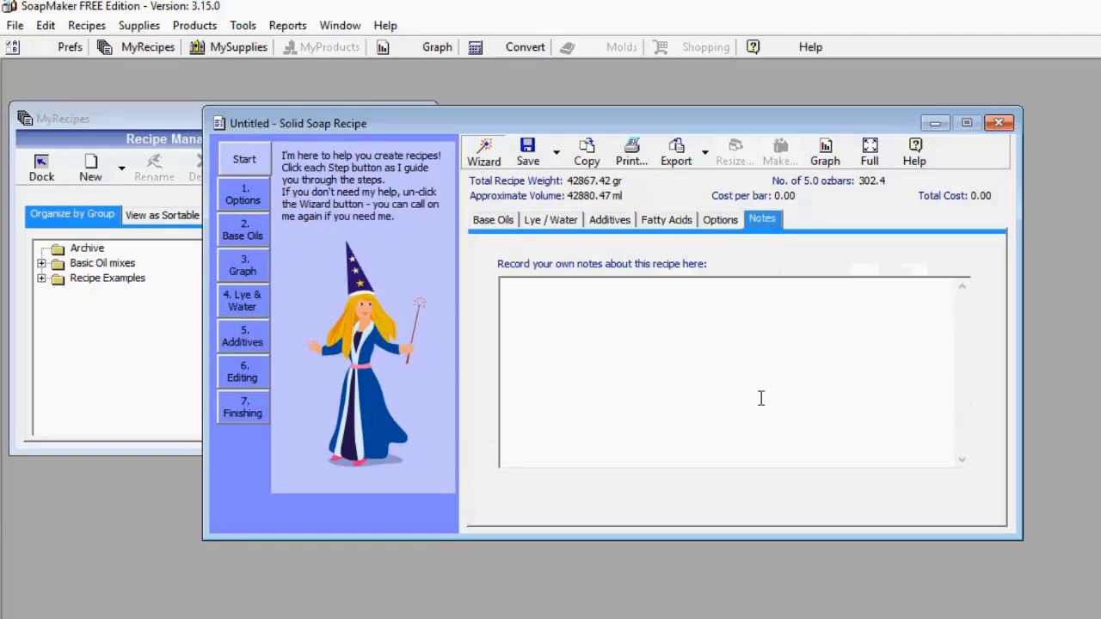
left_click(825, 158)
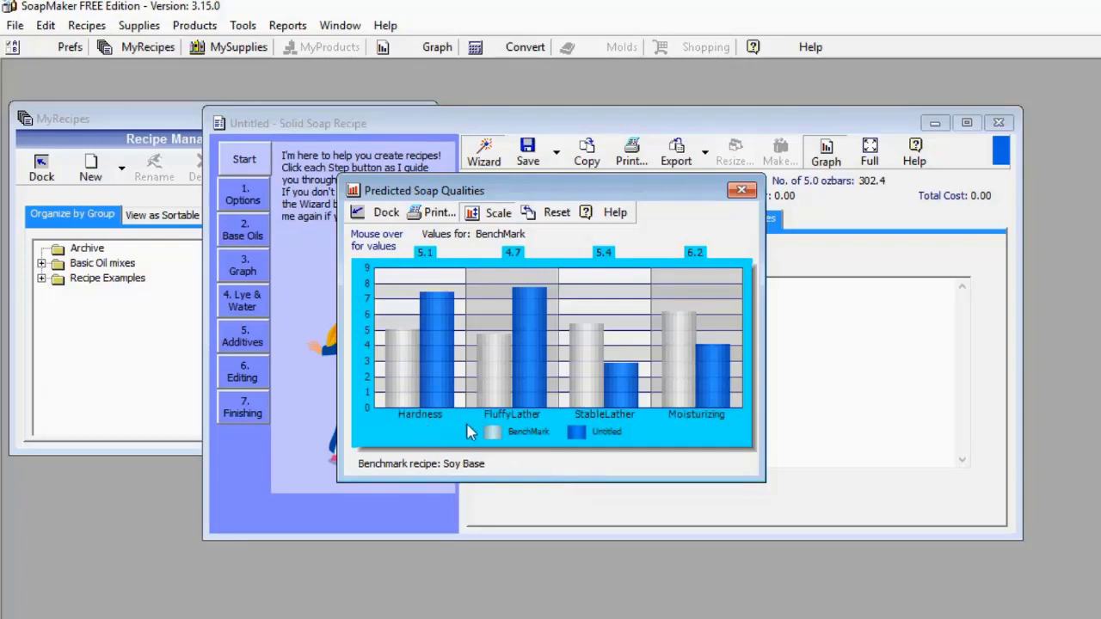
mouse_move(615, 411)
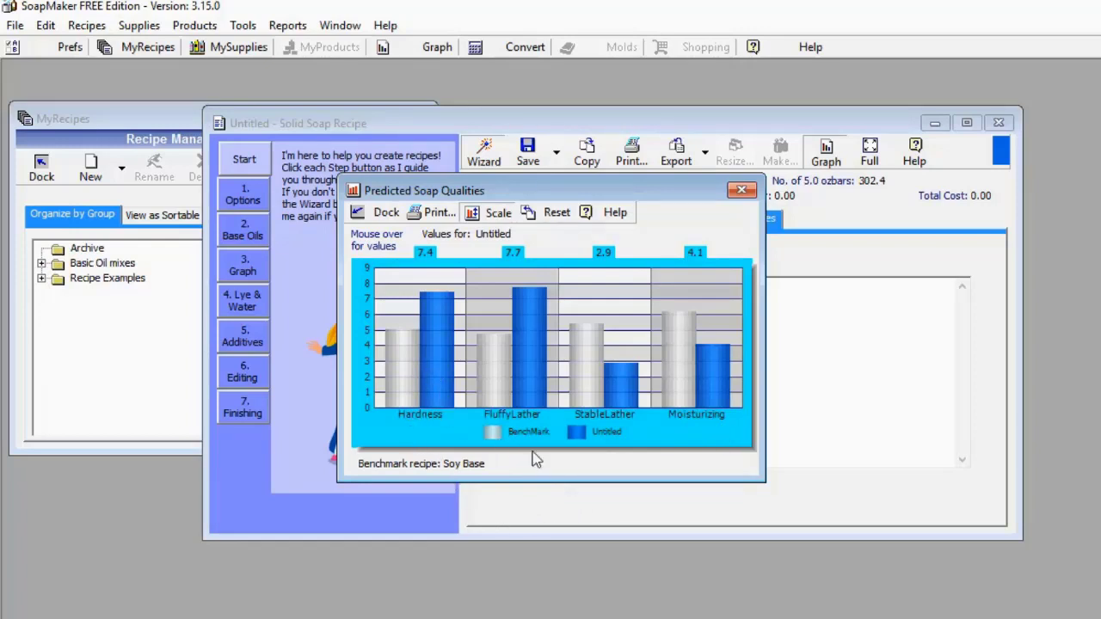
mouse_move(396, 370)
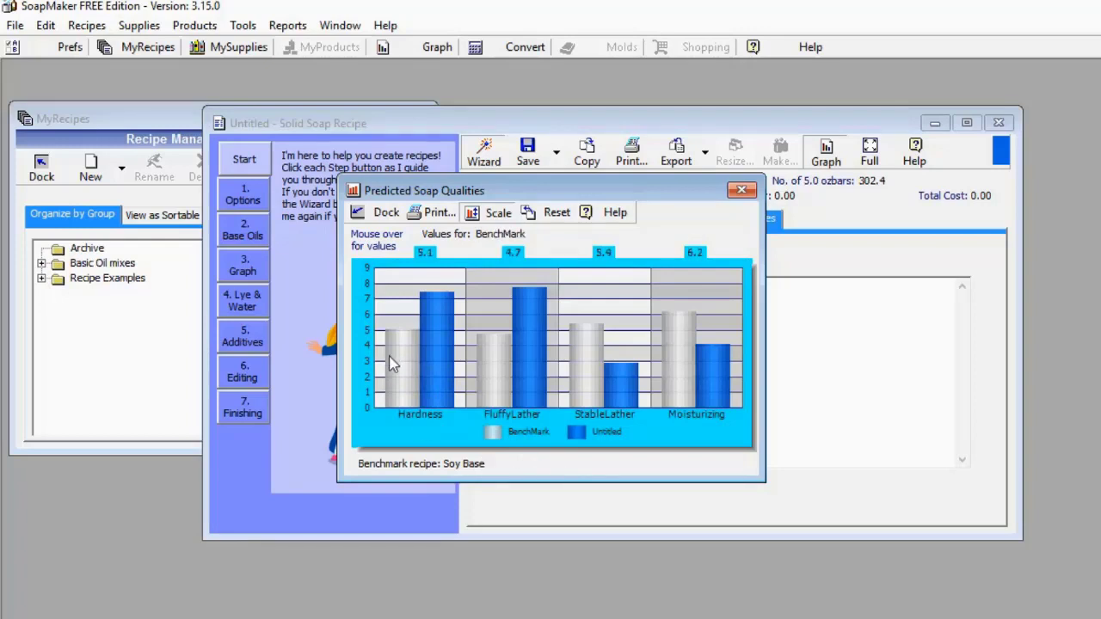
mouse_move(438, 355)
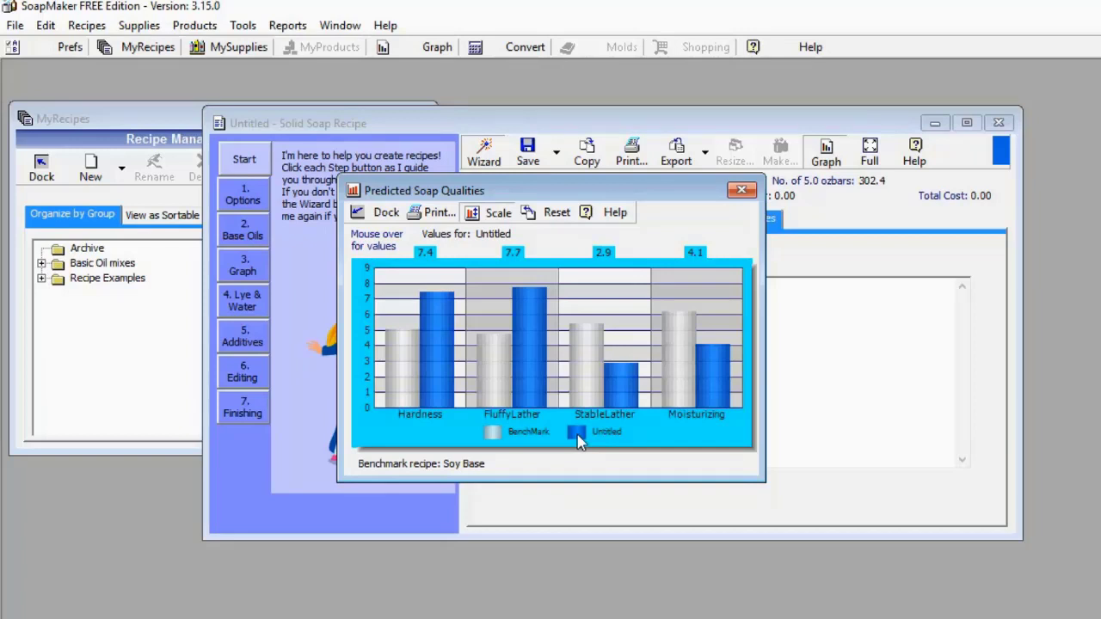
mouse_move(406, 391)
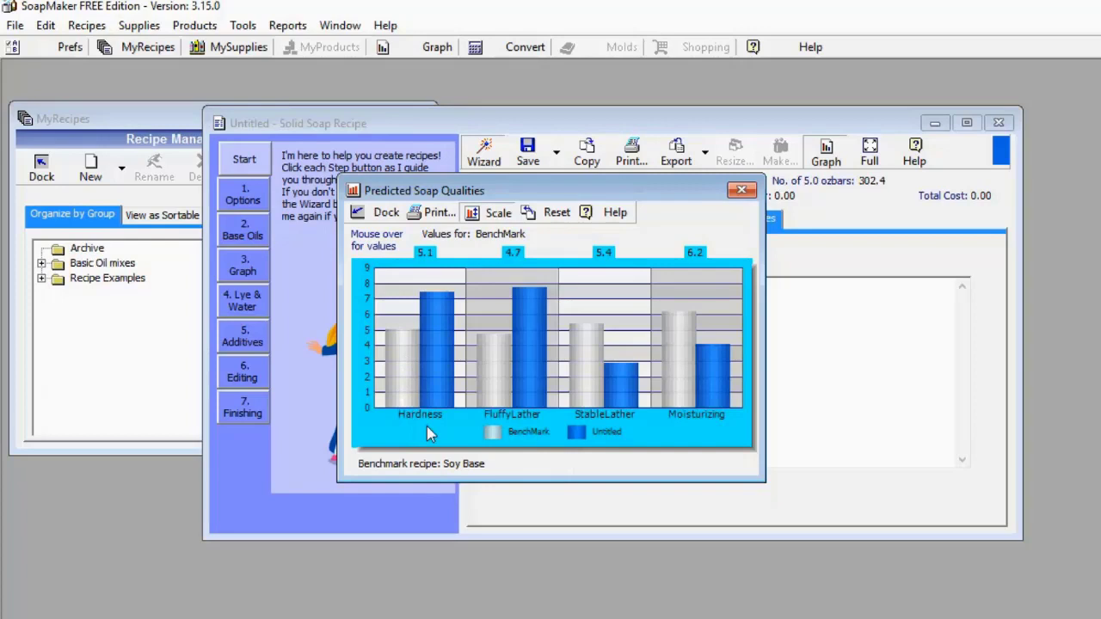
mouse_move(436, 381)
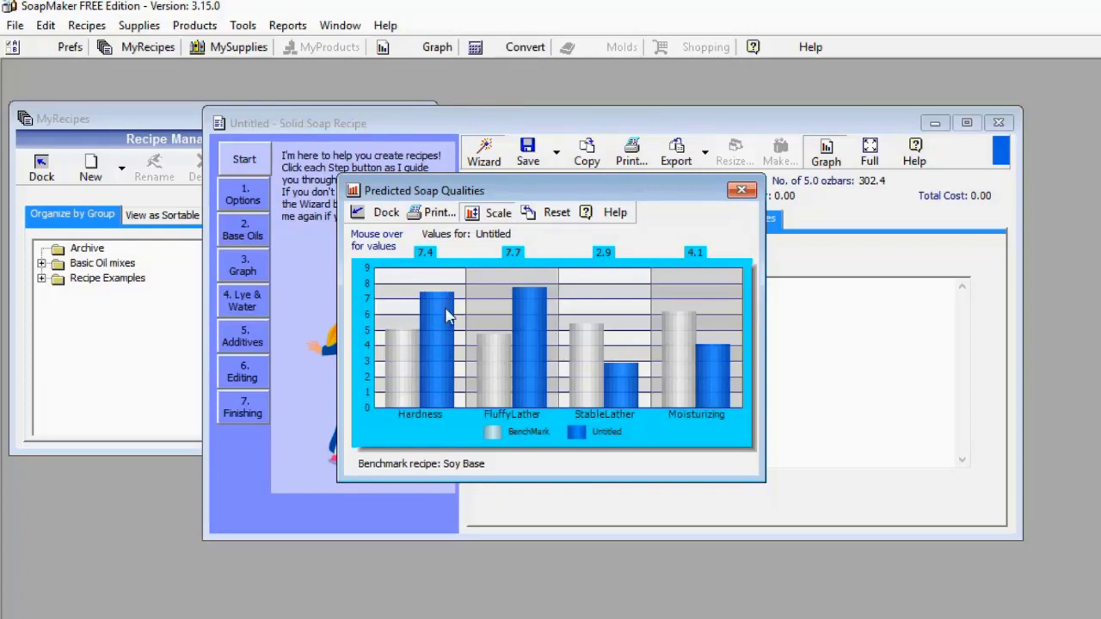
mouse_move(402, 342)
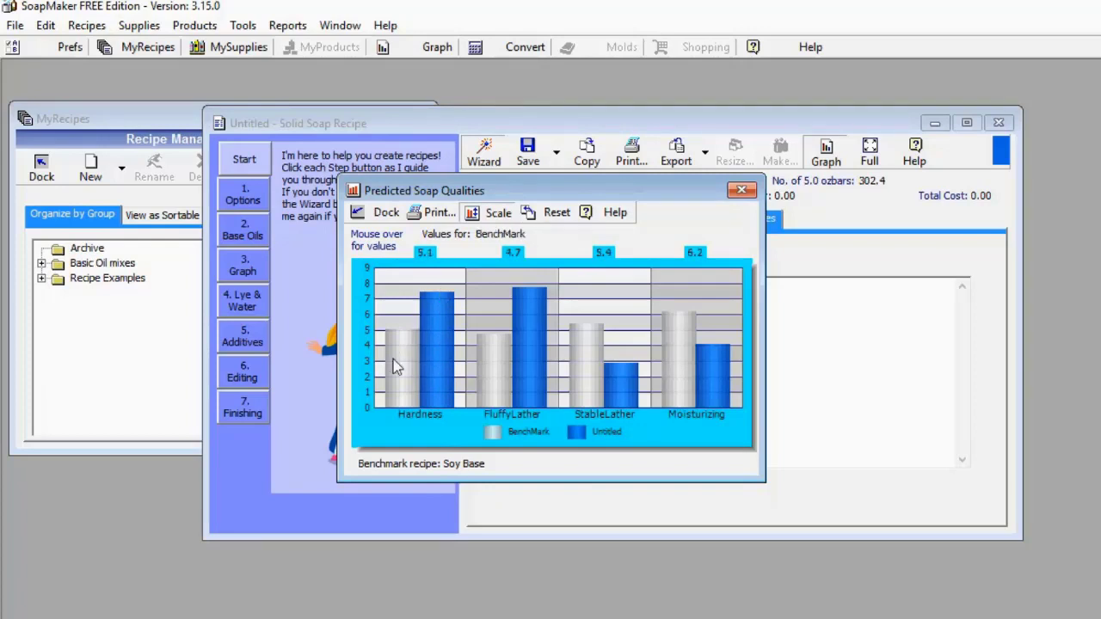
mouse_move(445, 324)
mouse_move(533, 412)
mouse_move(524, 359)
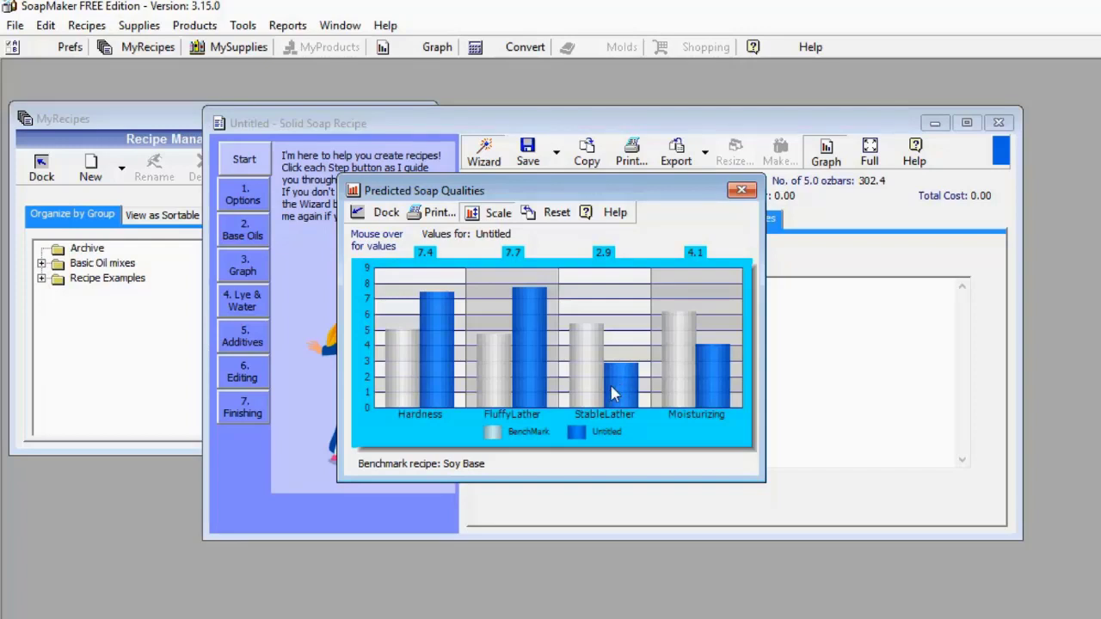
mouse_move(602, 365)
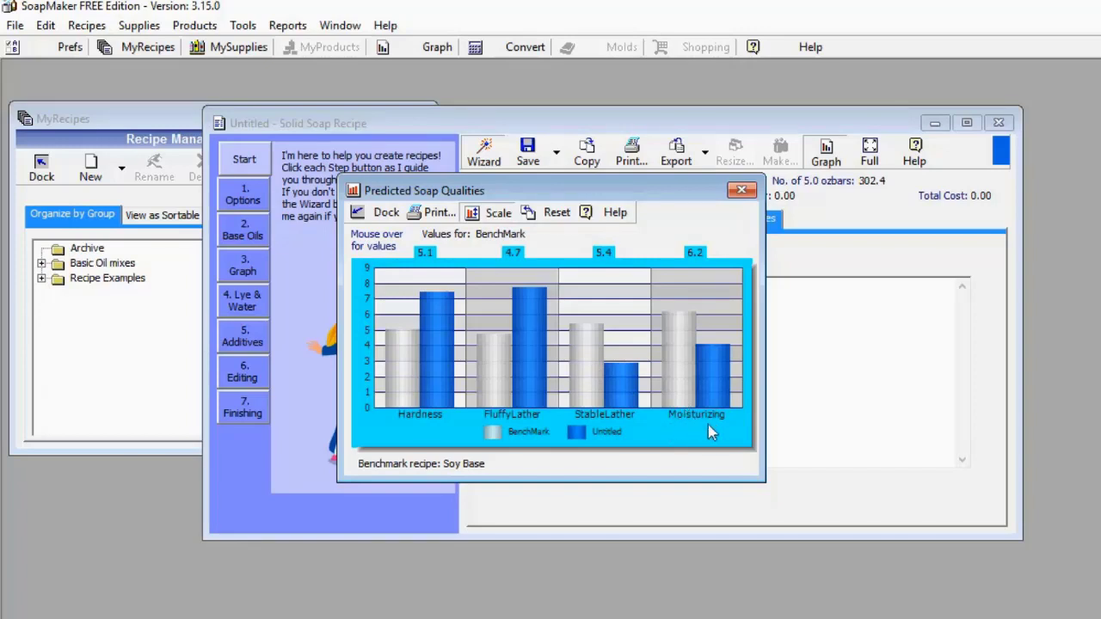
mouse_move(710, 379)
mouse_move(681, 339)
mouse_move(676, 365)
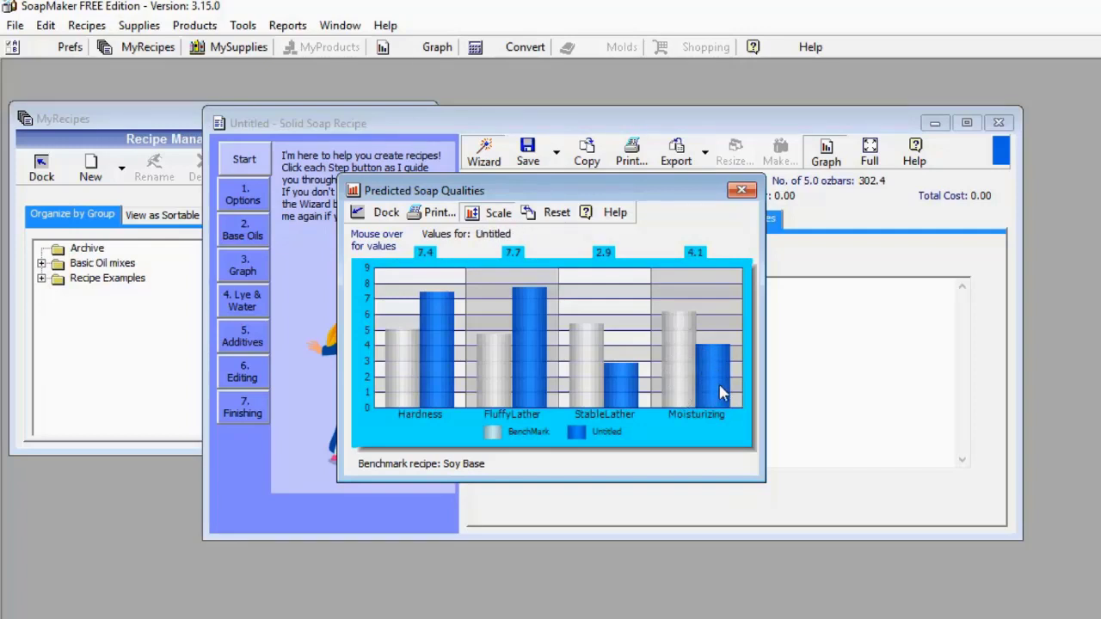
Step: Move the Predicted Soap Qualities graph so it no longer covers the recipe's weight, volume and cost totals
left_click(825, 153)
left_click(825, 153)
left_click_drag(654, 193, 679, 199)
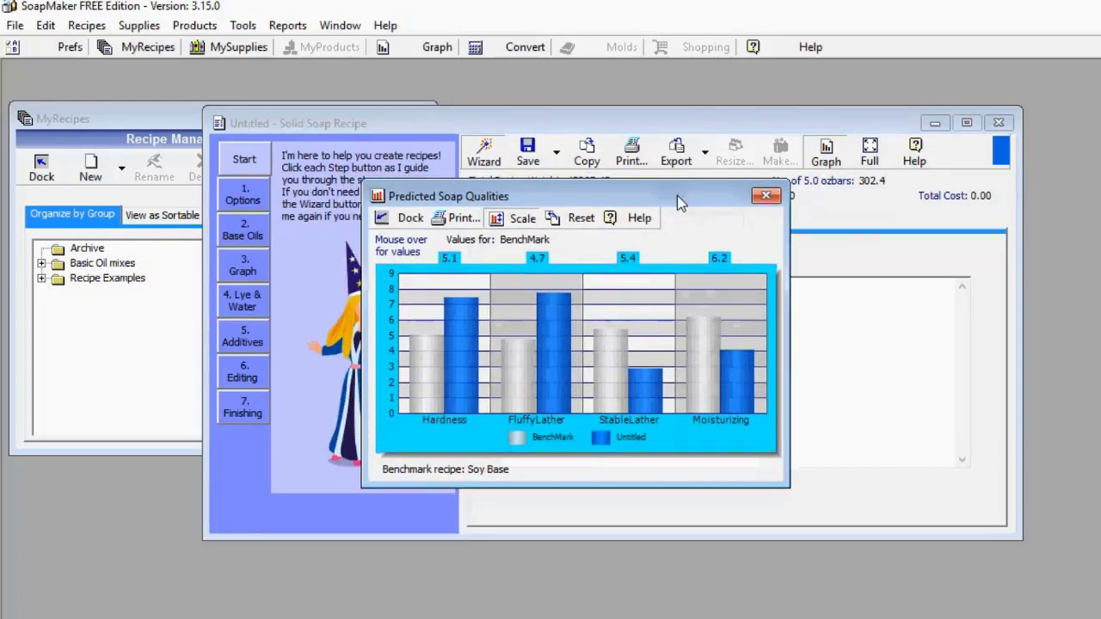
left_click_drag(677, 198, 698, 215)
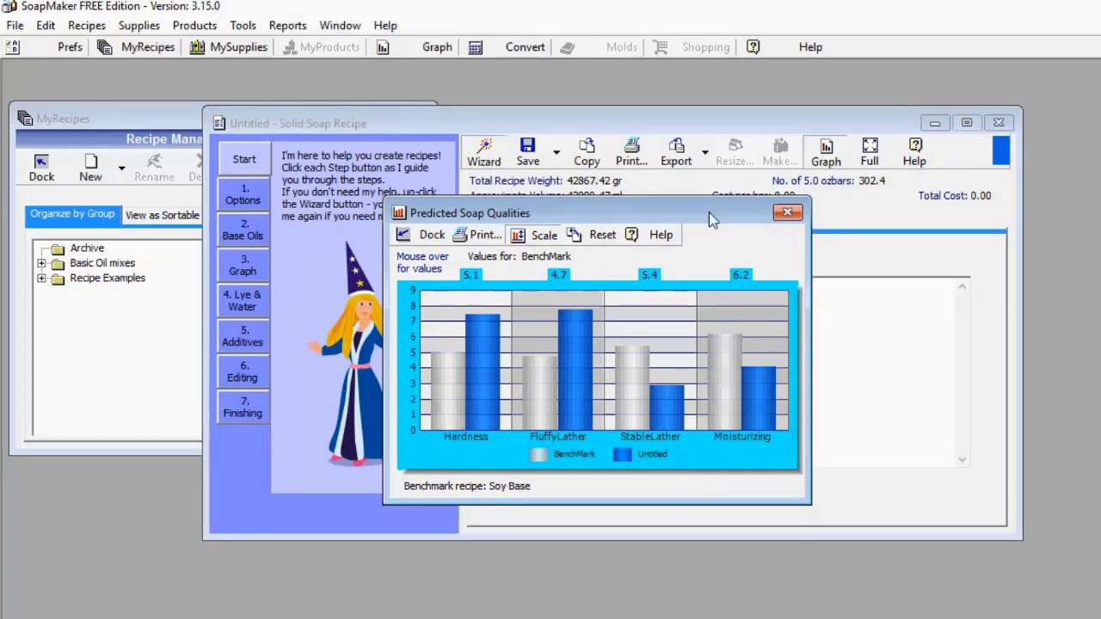
left_click_drag(708, 212, 686, 186)
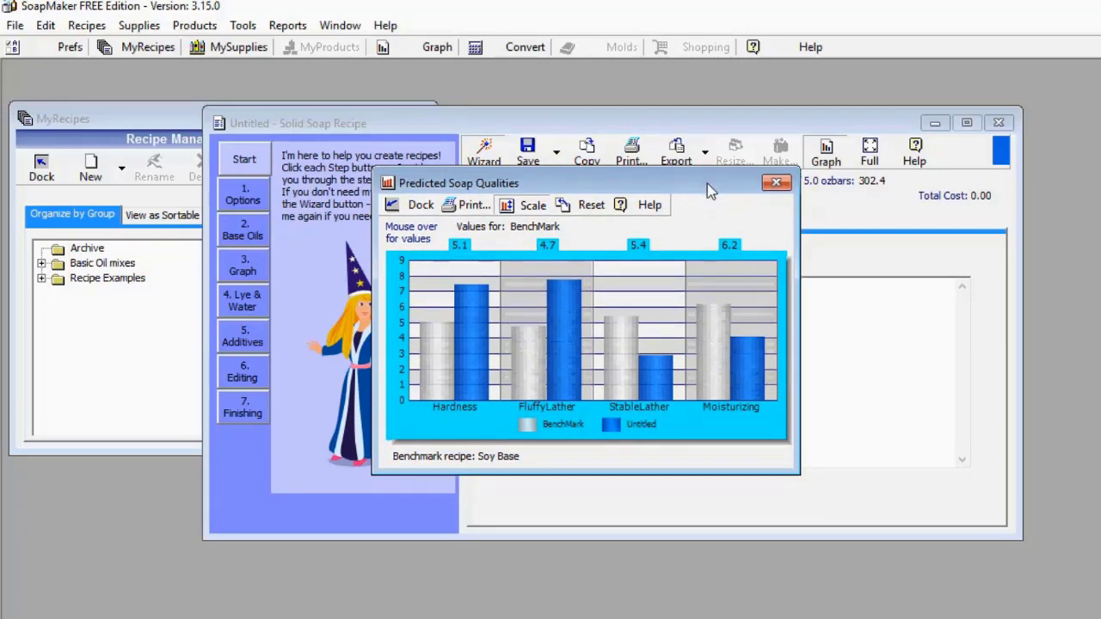
left_click_drag(707, 183, 766, 268)
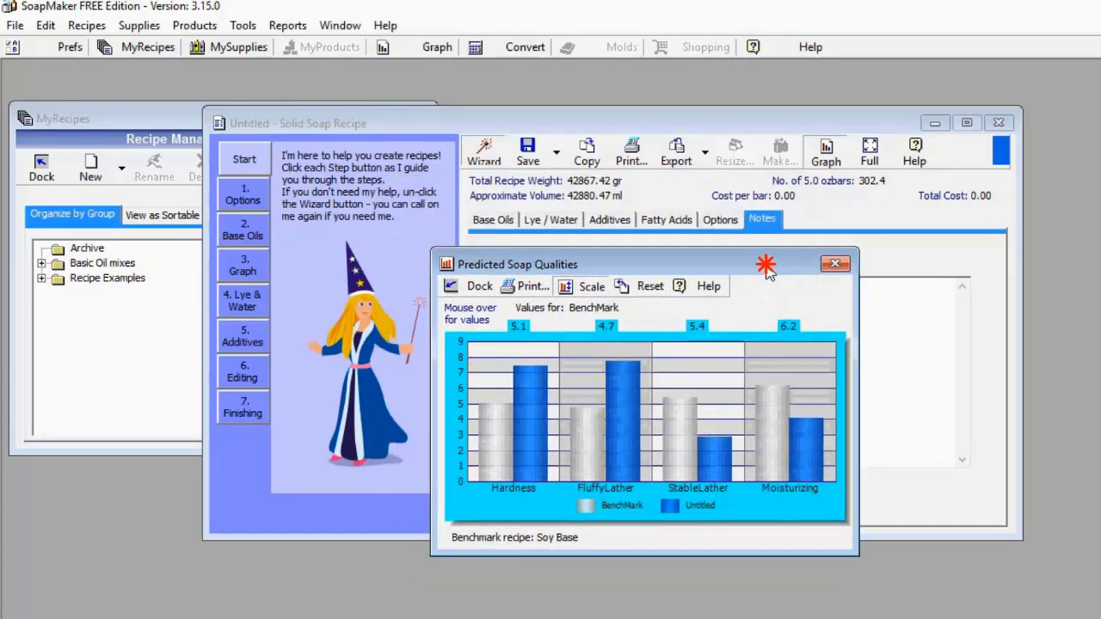